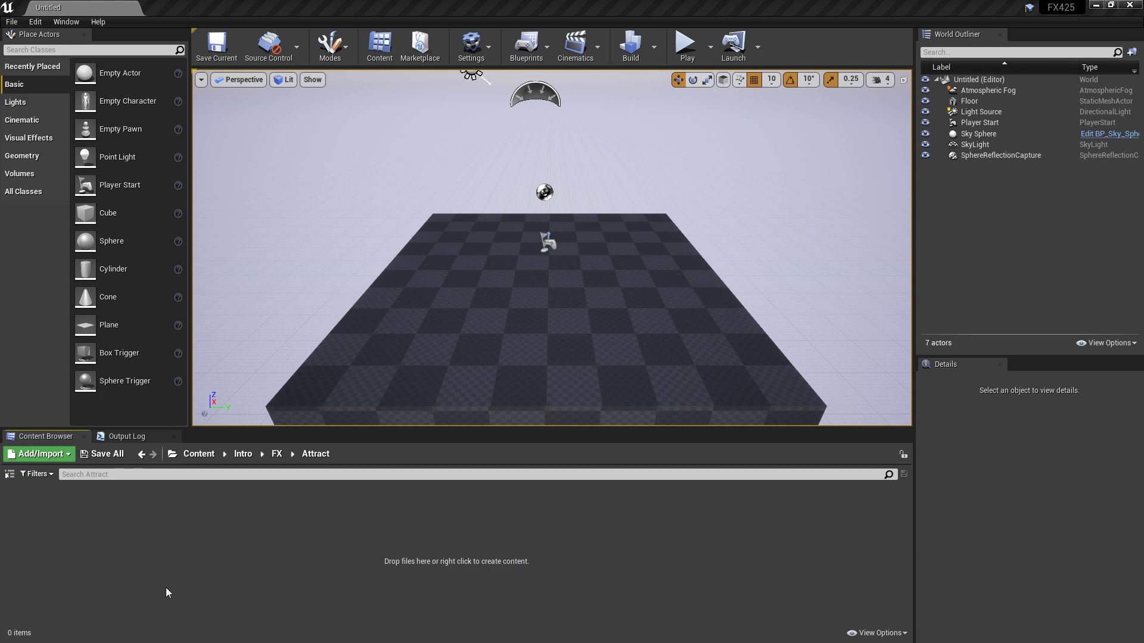
Step: Create a Niagara emitter from the Empty template in the Attract folder and name it NE_Attraction_01
{"action": "right_click", "coordinate": [179, 539]}
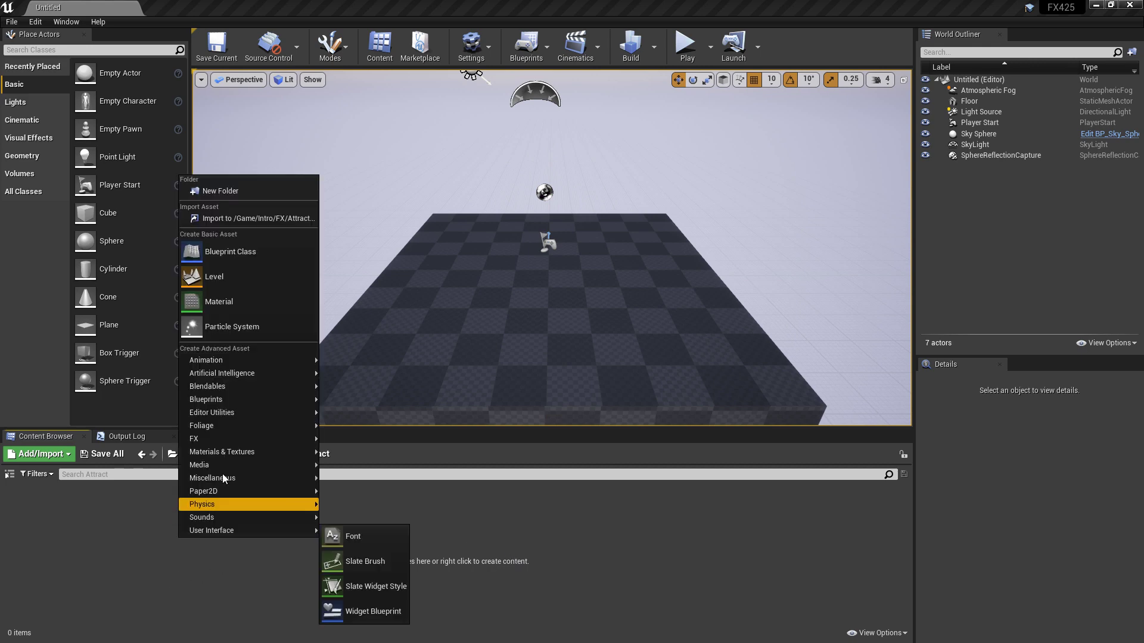
{"action": "mouse_move", "coordinate": [238, 438]}
{"action": "left_click", "coordinate": [402, 500]}
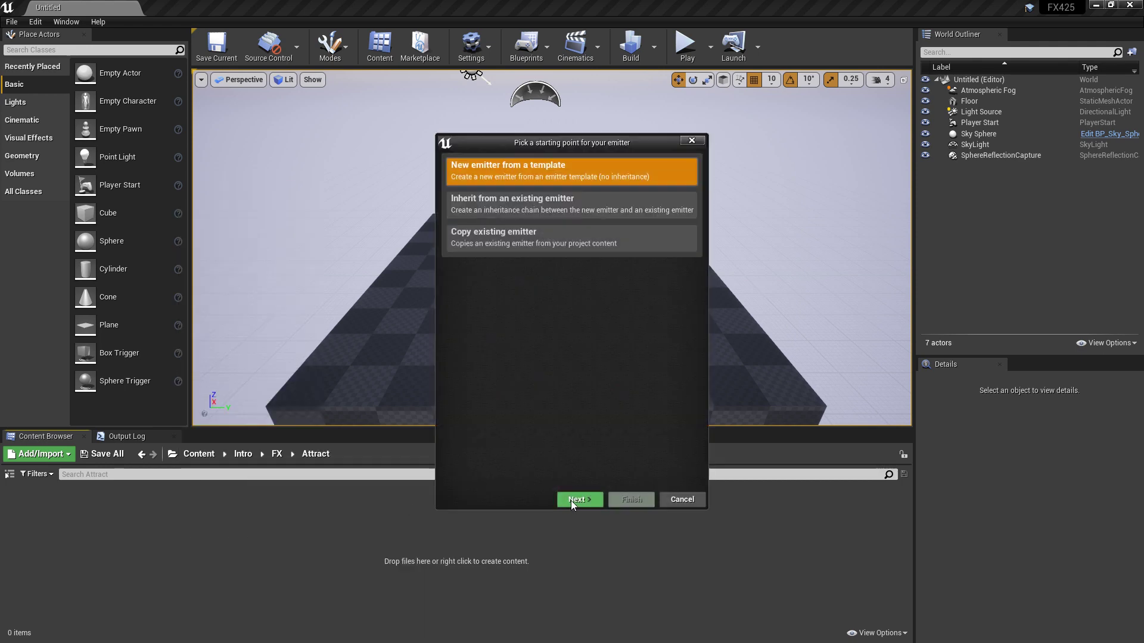
{"action": "left_click", "coordinate": [571, 501]}
{"action": "left_click", "coordinate": [549, 361]}
{"action": "left_click", "coordinate": [631, 501]}
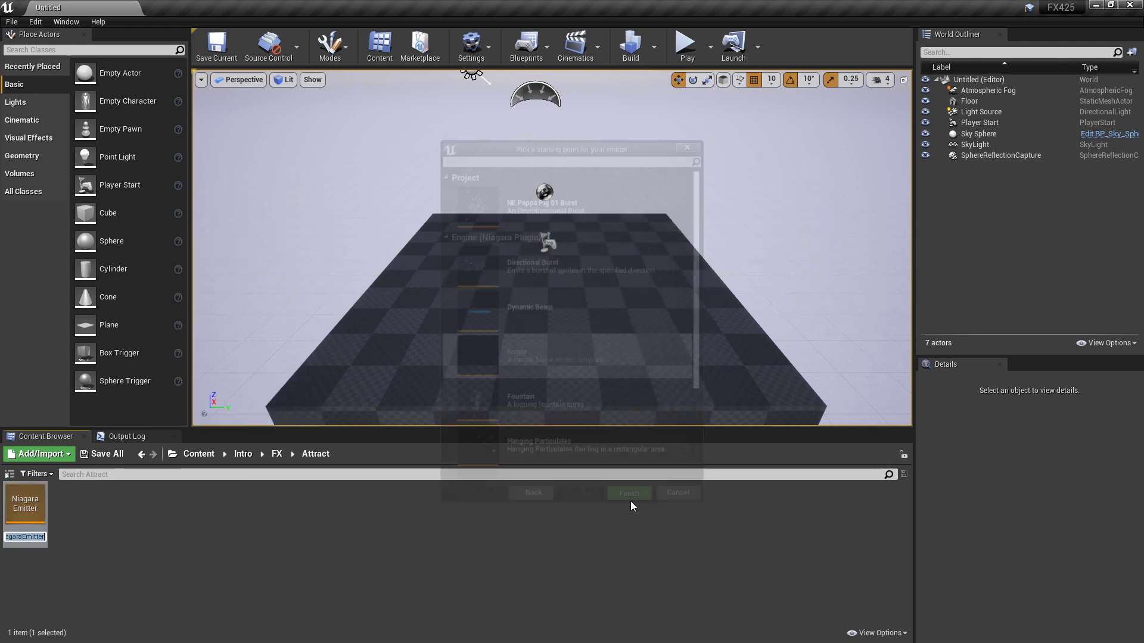
{"action": "type", "text": "NE_Attract"}
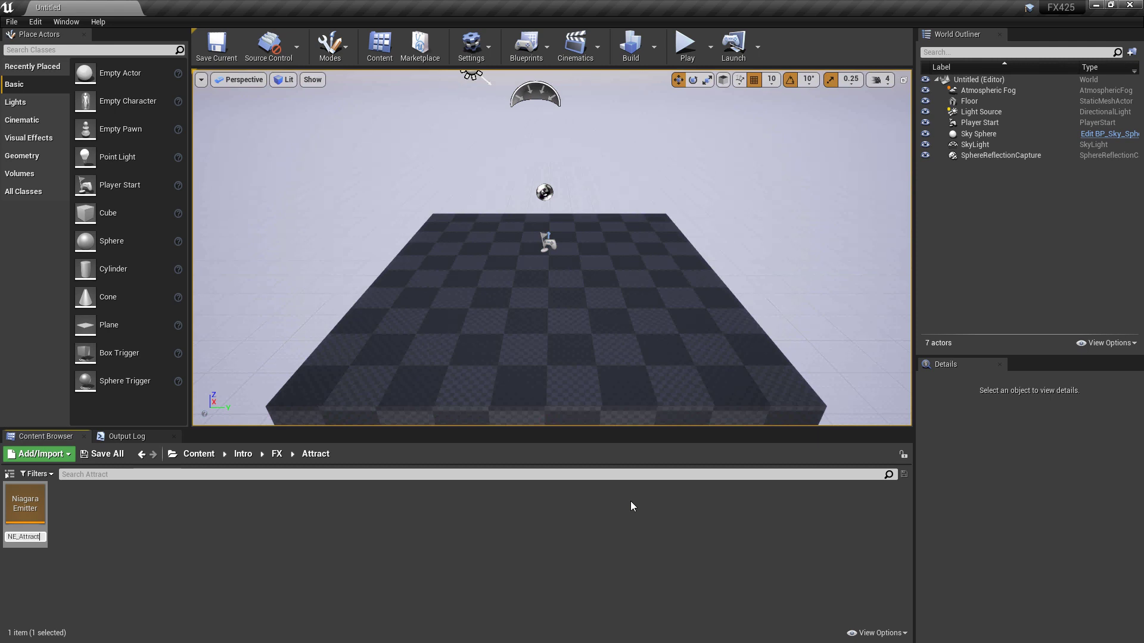
{"action": "type", "text": "ion_01"}
{"action": "key", "text": "Return"}
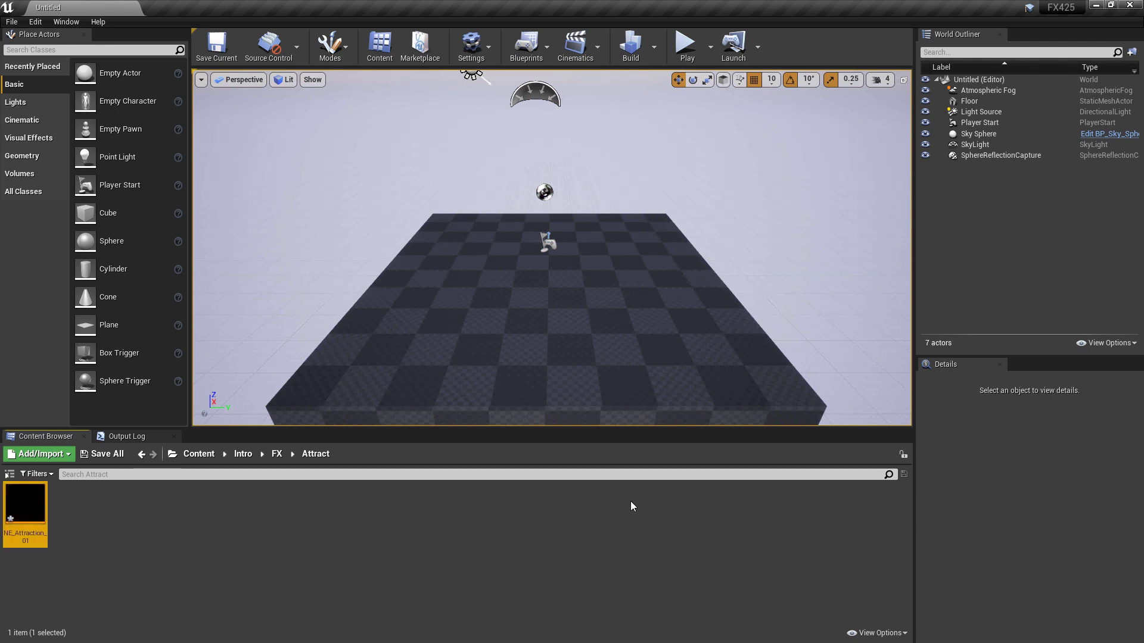
Step: Open NE_Attraction_01 and add a Spawn Rate module to Emitter Update with a SpawnRate of 50
{"action": "double_click", "coordinate": [27, 493]}
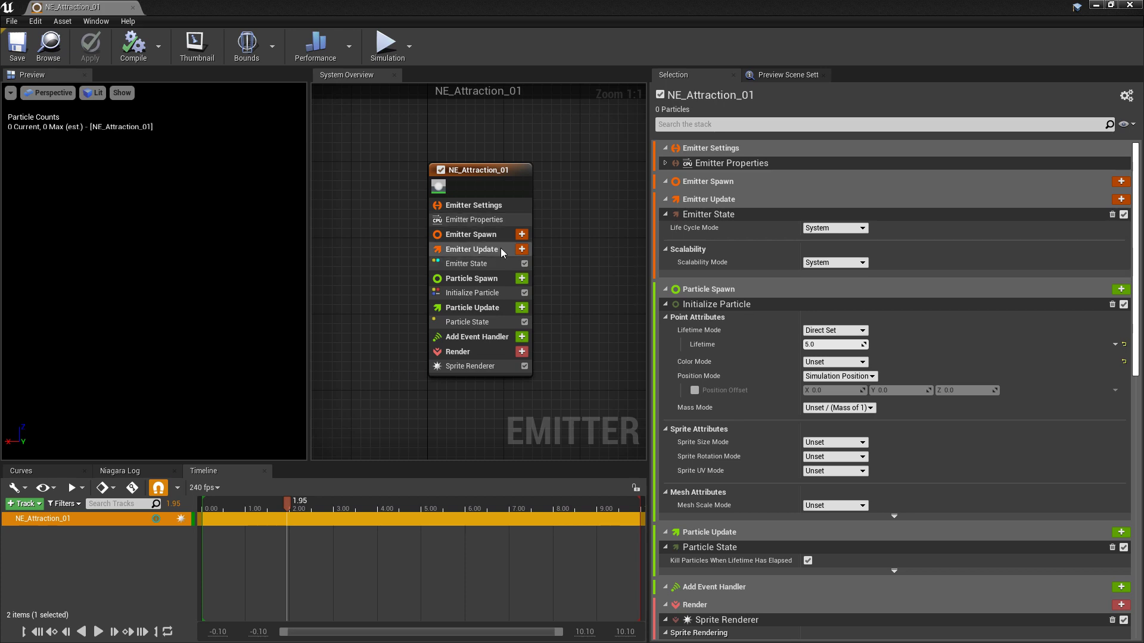
{"action": "left_click", "coordinate": [522, 250]}
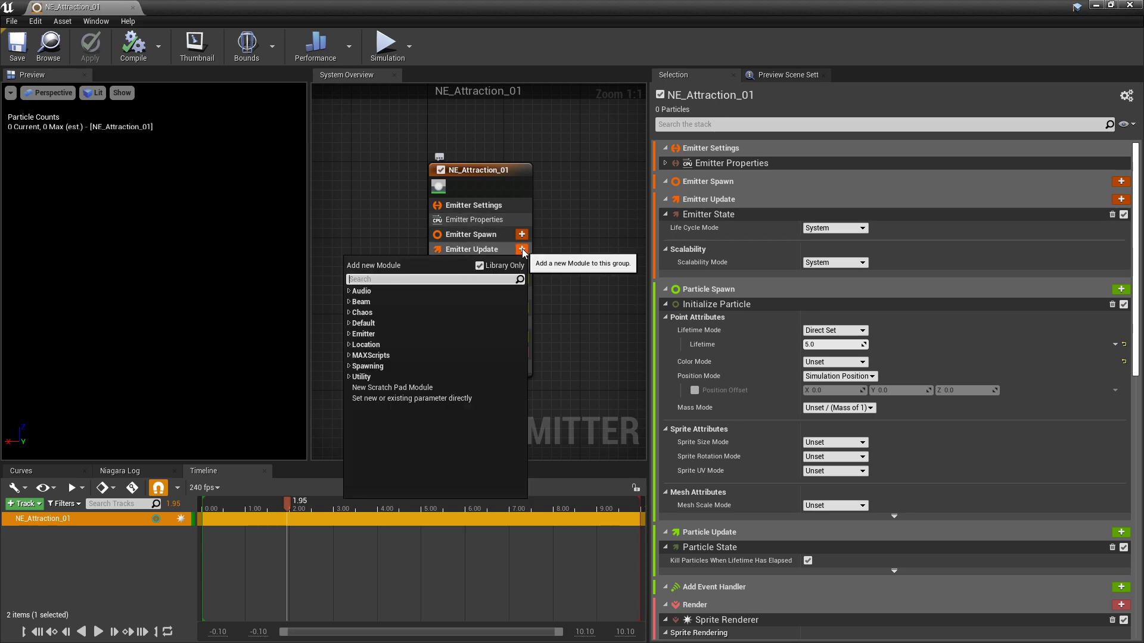
{"action": "type", "text": "spawn"}
{"action": "key", "text": "Return"}
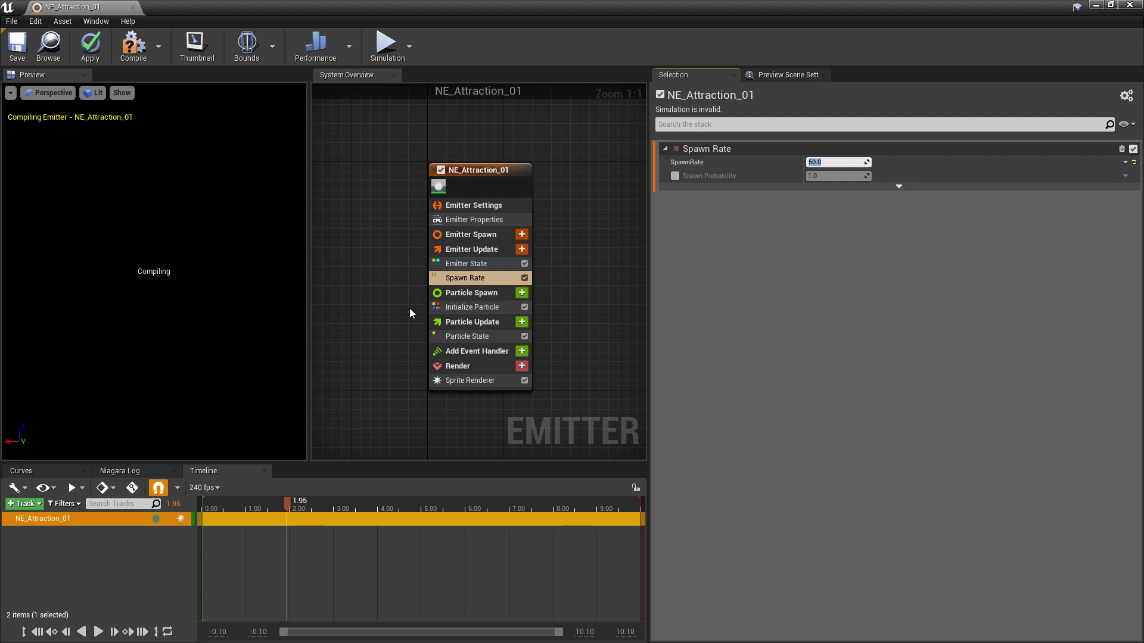
Step: Add a Sphere Location module to Particle Spawn and set its Sphere Radius to 300
{"action": "left_click", "coordinate": [521, 293]}
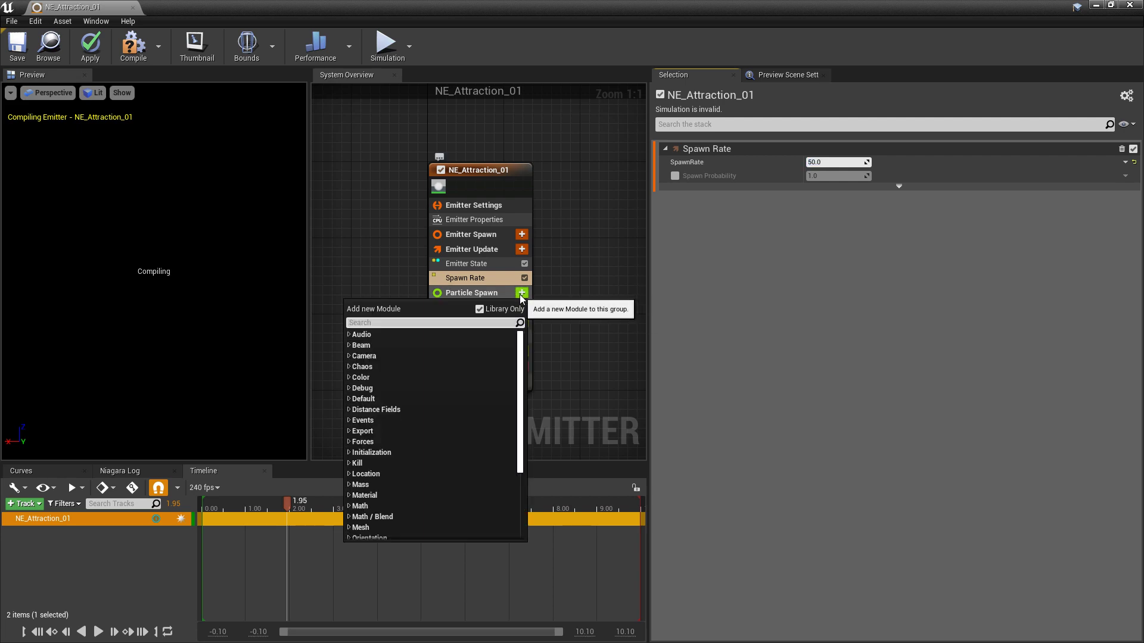
{"action": "type", "text": "spher"}
{"action": "key", "text": "Return"}
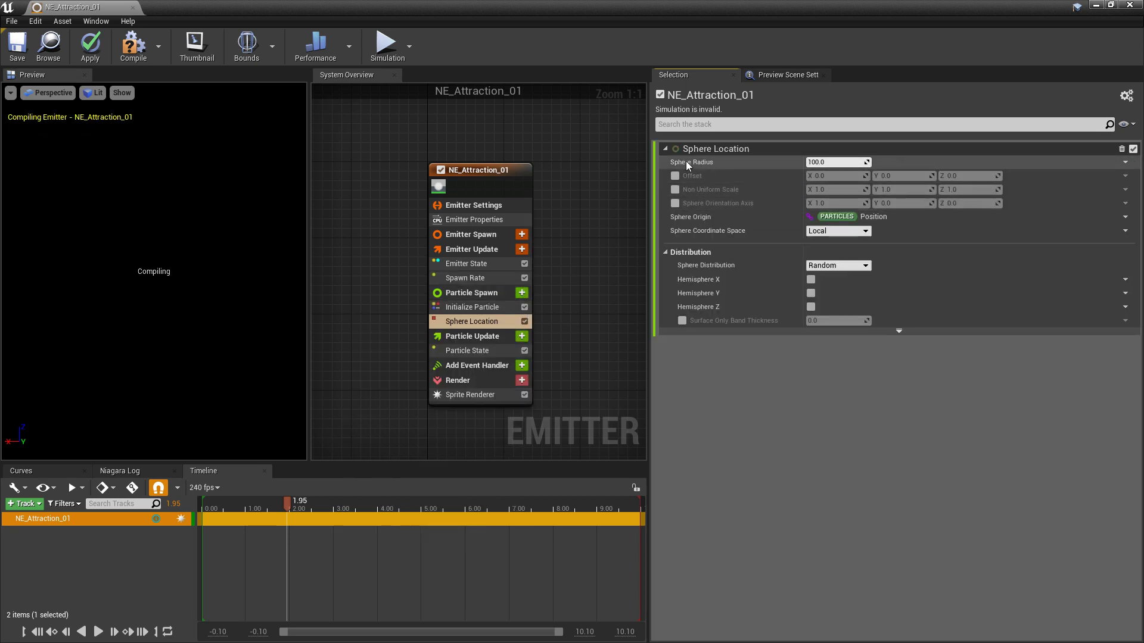
{"action": "type", "text": "300"}
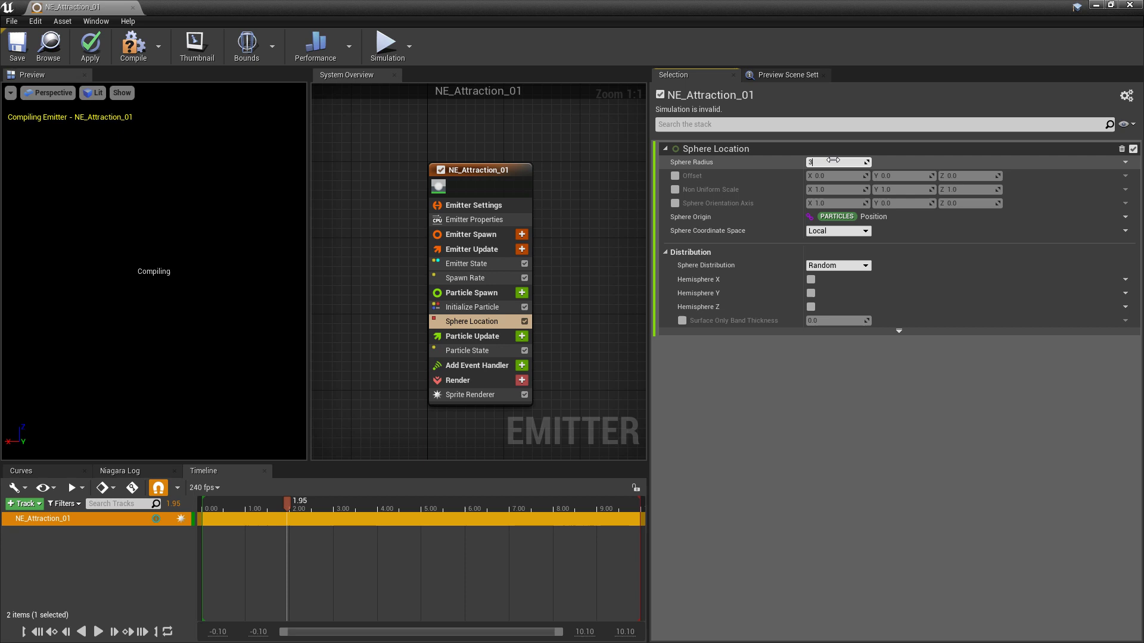
{"action": "key", "text": "Return"}
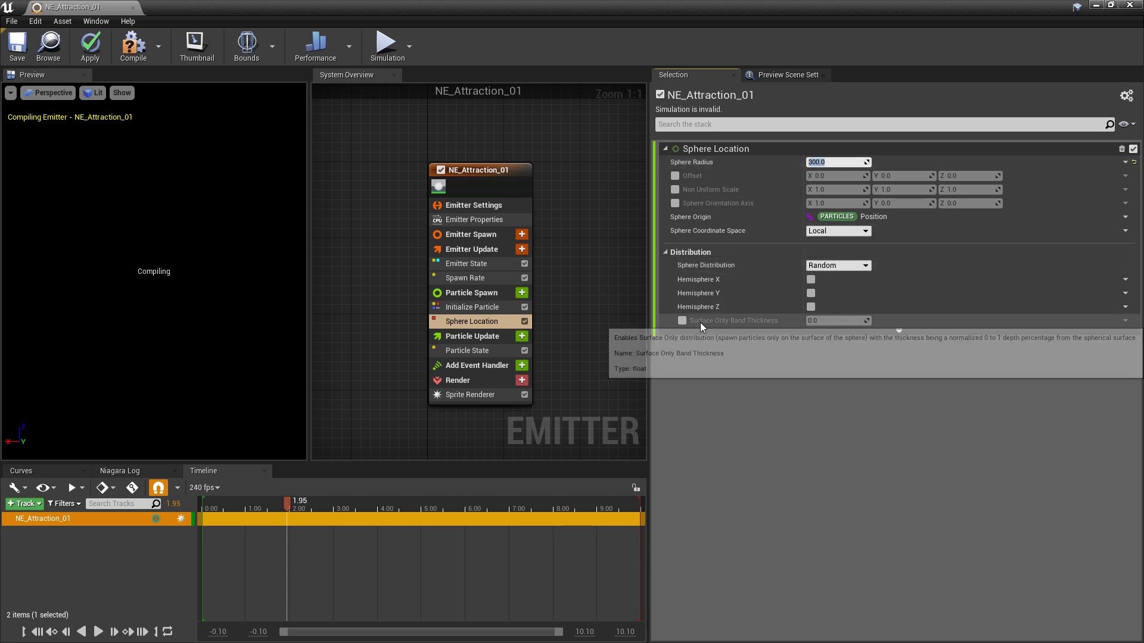
Step: Enable Surface Only Band Thickness on Sphere Location and inspect the resulting particle sphere in the preview
{"action": "left_click", "coordinate": [683, 320]}
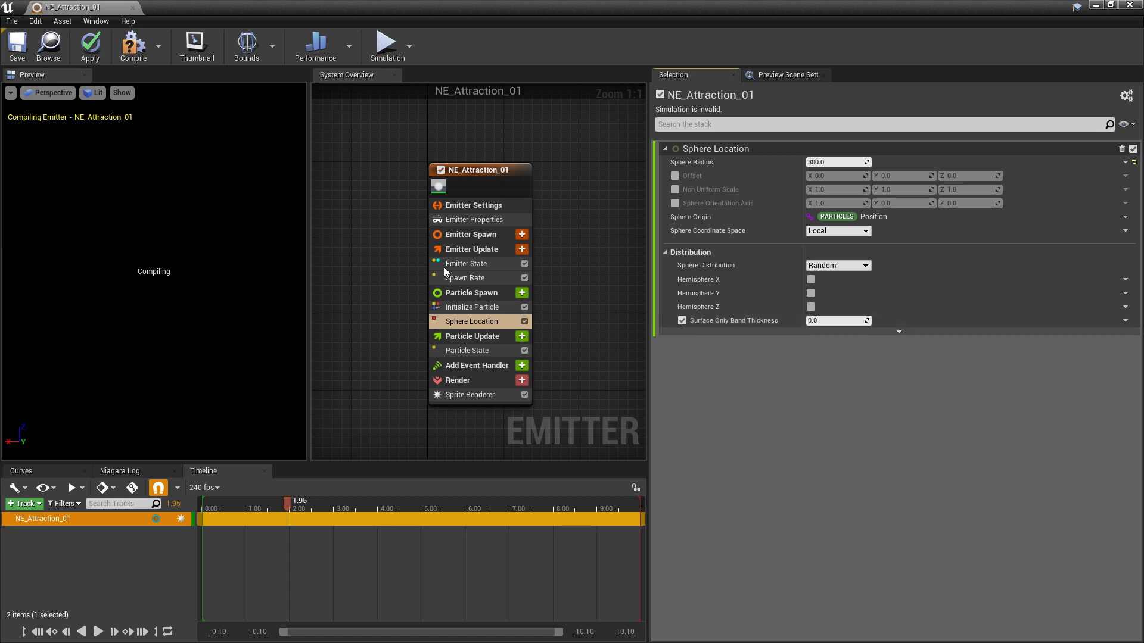
{"action": "scroll", "coordinate": [227, 386], "scroll_direction": "down", "scroll_amount": 6}
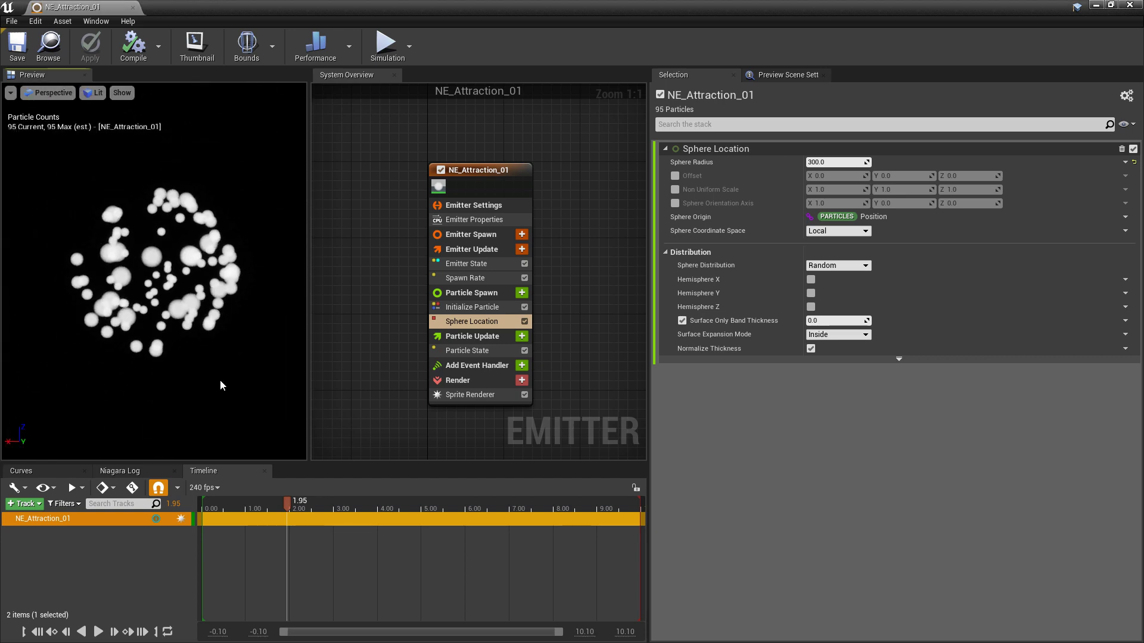
{"action": "left_click_drag", "start_coordinate": [191, 363], "coordinate": [245, 341]}
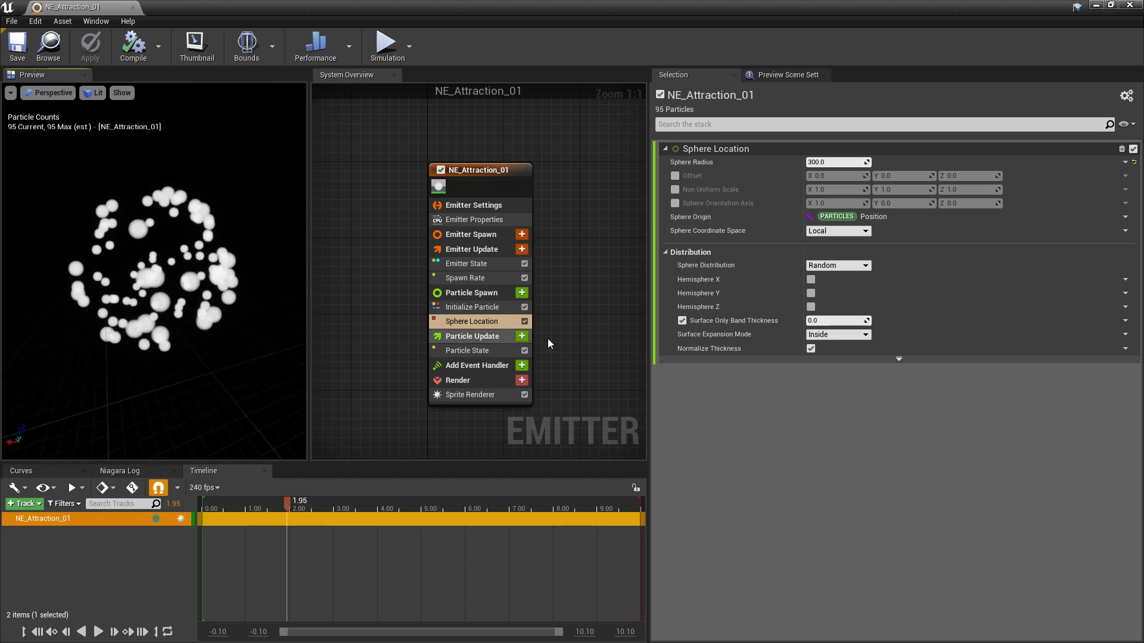
Step: Set Sprite Size Mode to Uniform in the Initialize Particle module and save the emitter
{"action": "left_click", "coordinate": [480, 308]}
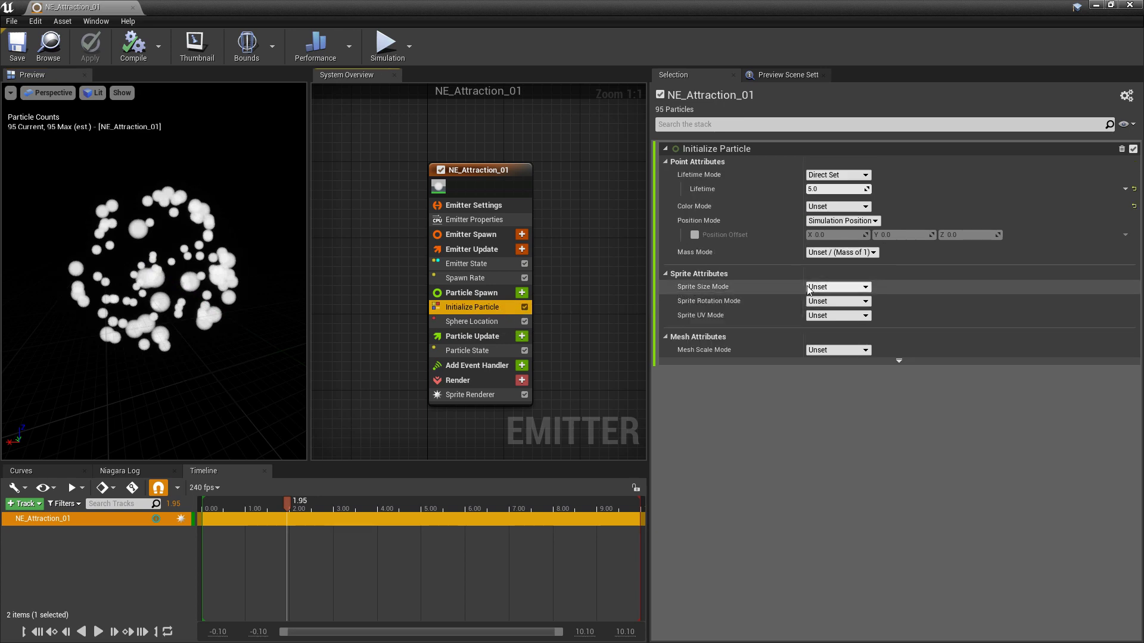
{"action": "left_click", "coordinate": [833, 287]}
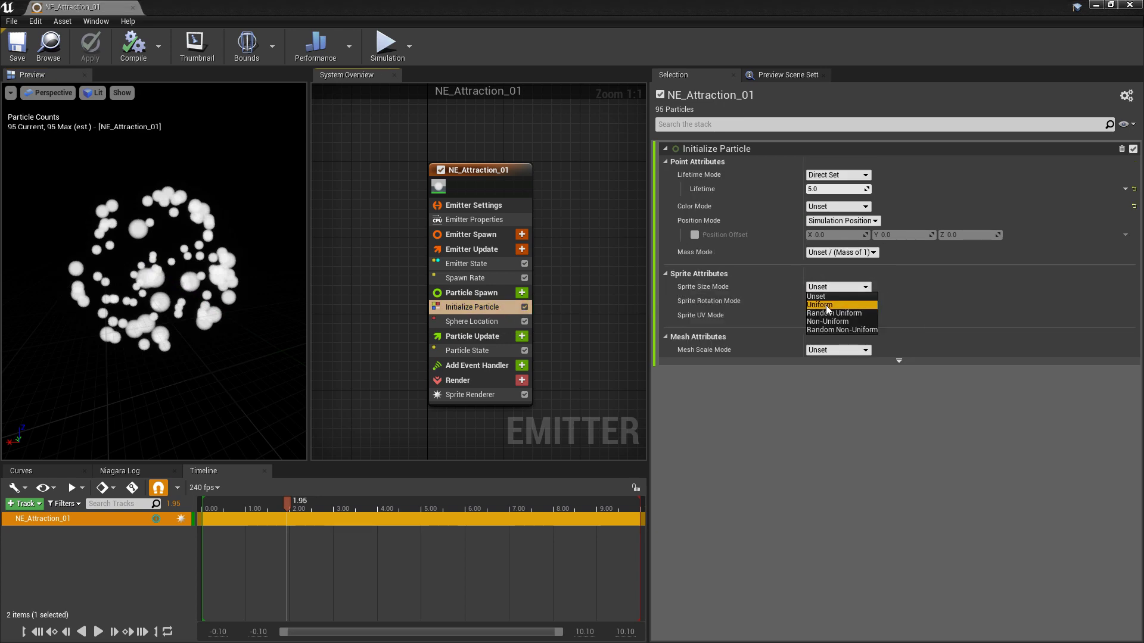
{"action": "left_click", "coordinate": [824, 306]}
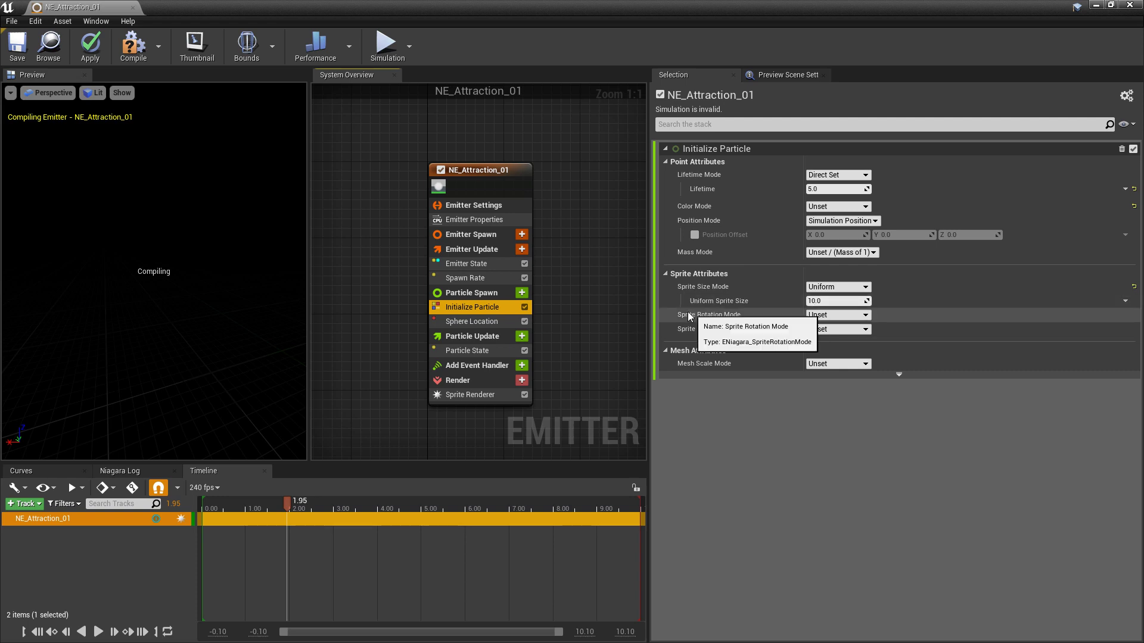
{"action": "left_click", "coordinate": [18, 48]}
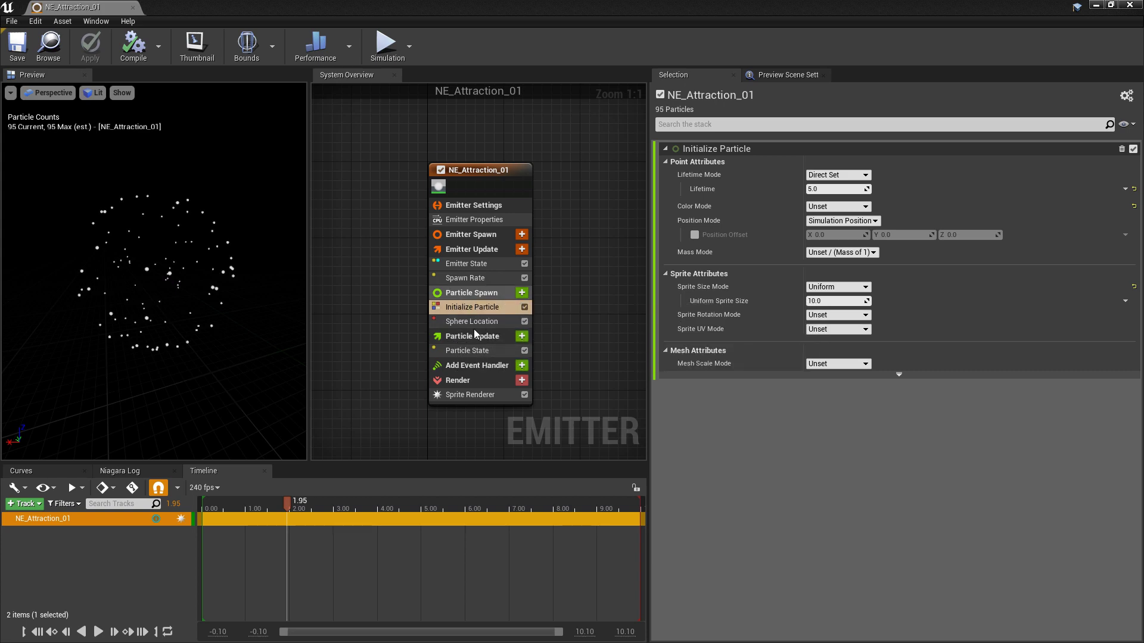
Step: Add a Point Force module to Particle Spawn and resolve its unmet dependency by adding Apply Initial Forces
{"action": "left_click", "coordinate": [522, 292]}
{"action": "type", "text": "att"}
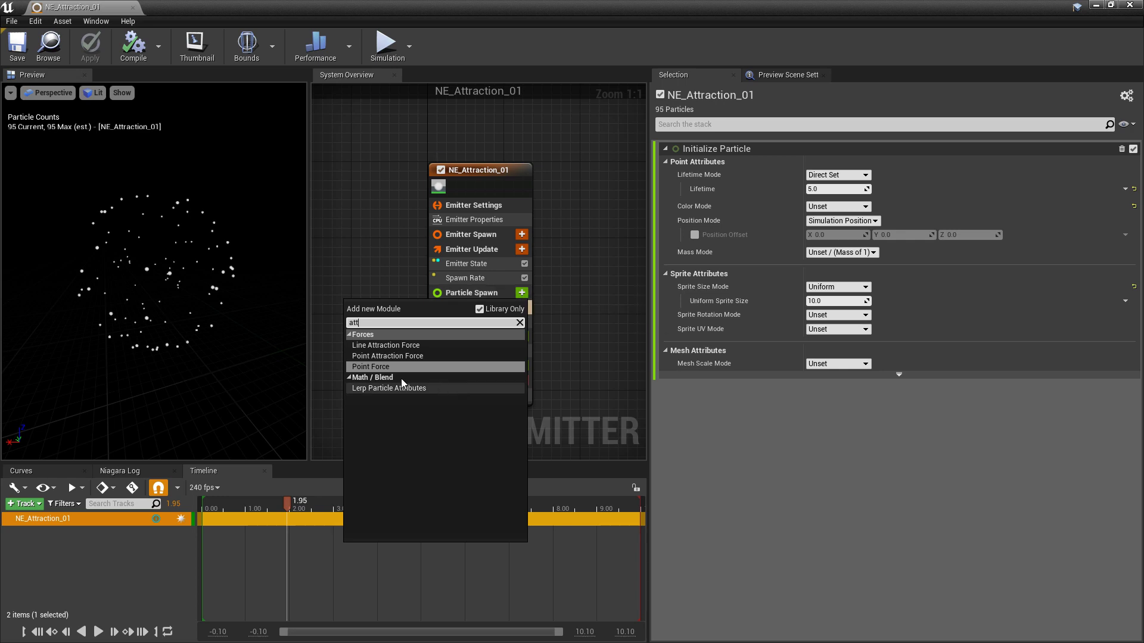
{"action": "left_click", "coordinate": [381, 367]}
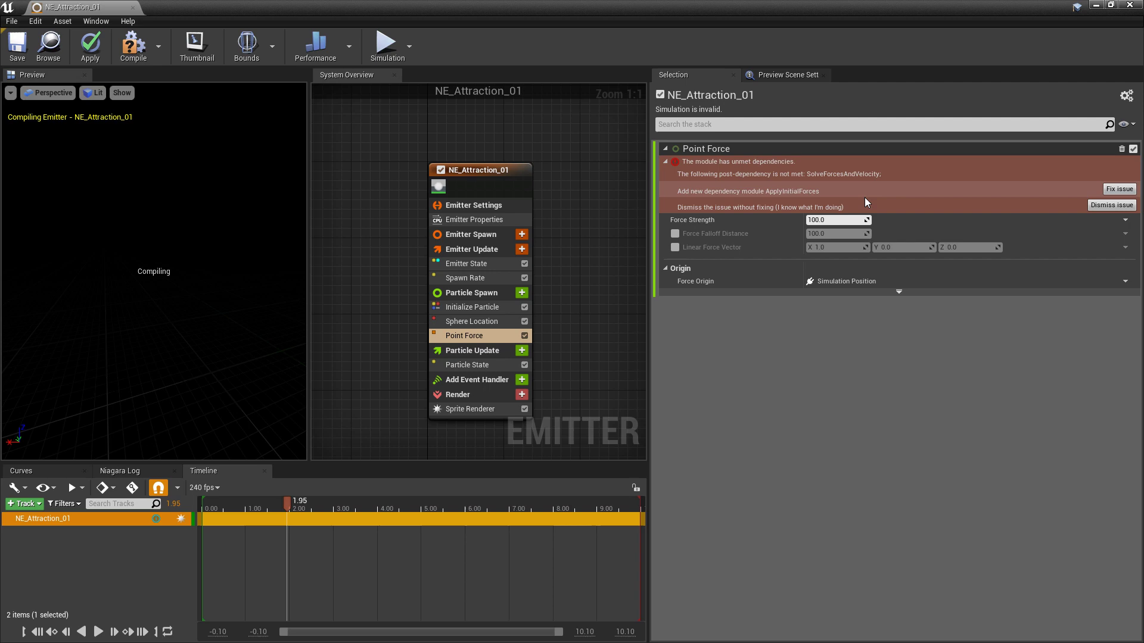
{"action": "left_click", "coordinate": [1117, 190]}
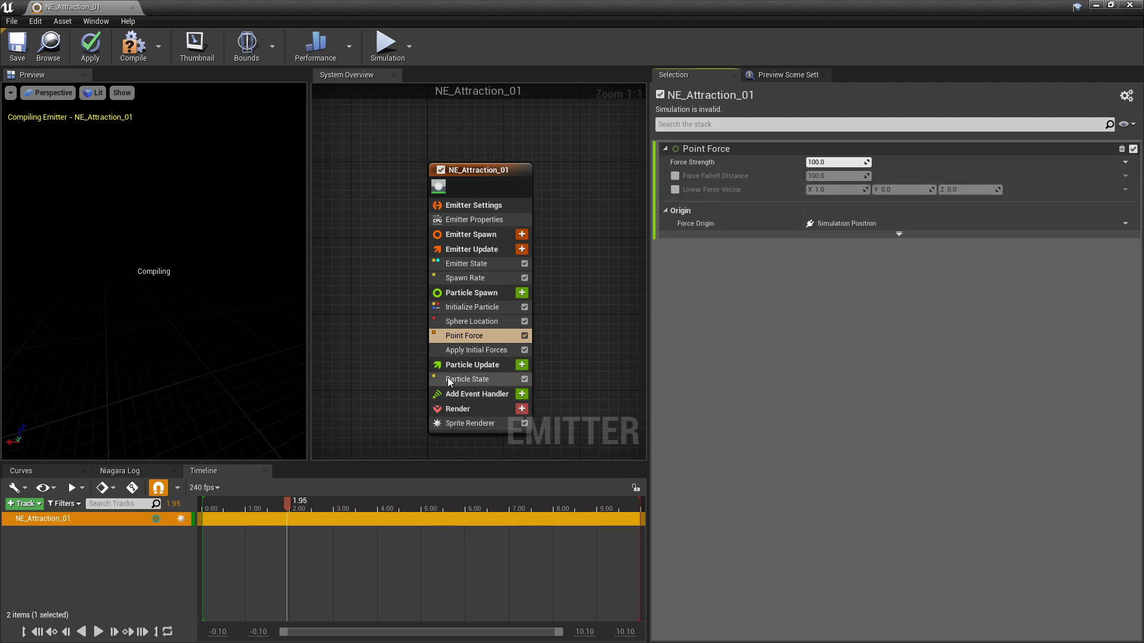
Step: Add a Solve Forces and Velocity module to Particle Update
{"action": "left_click", "coordinate": [522, 365]}
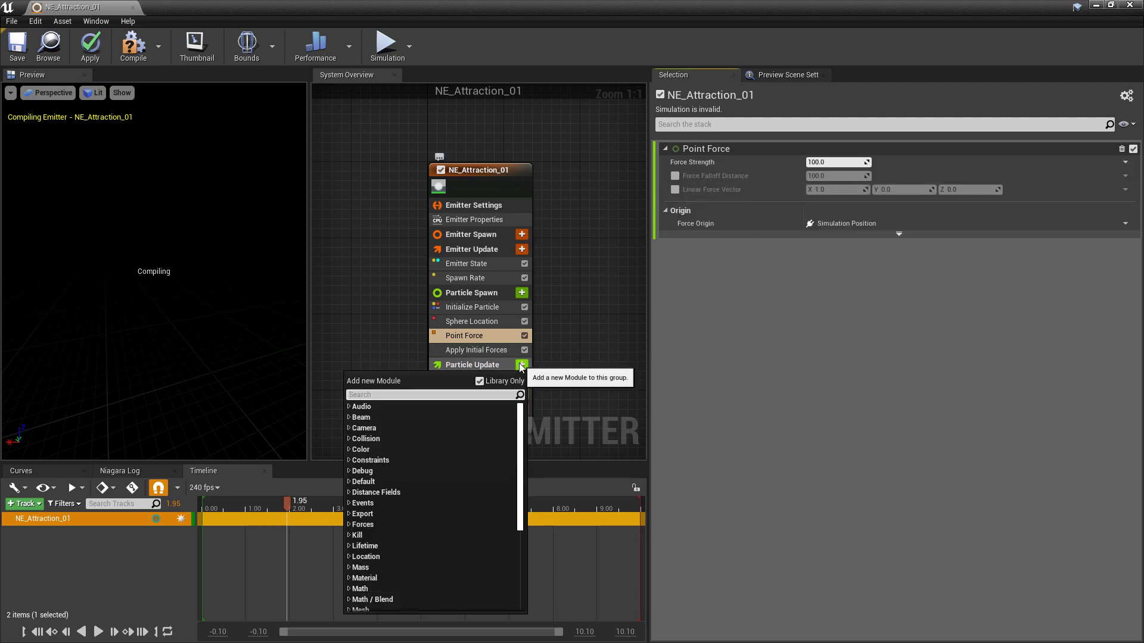
{"action": "type", "text": "sol"}
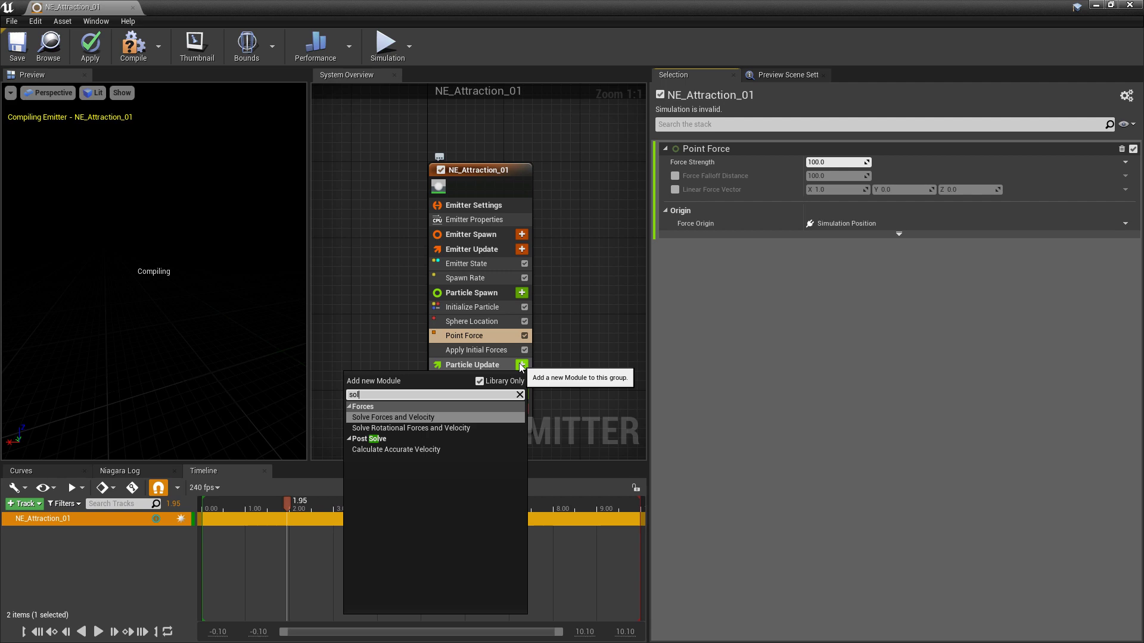
{"action": "key", "text": "Return"}
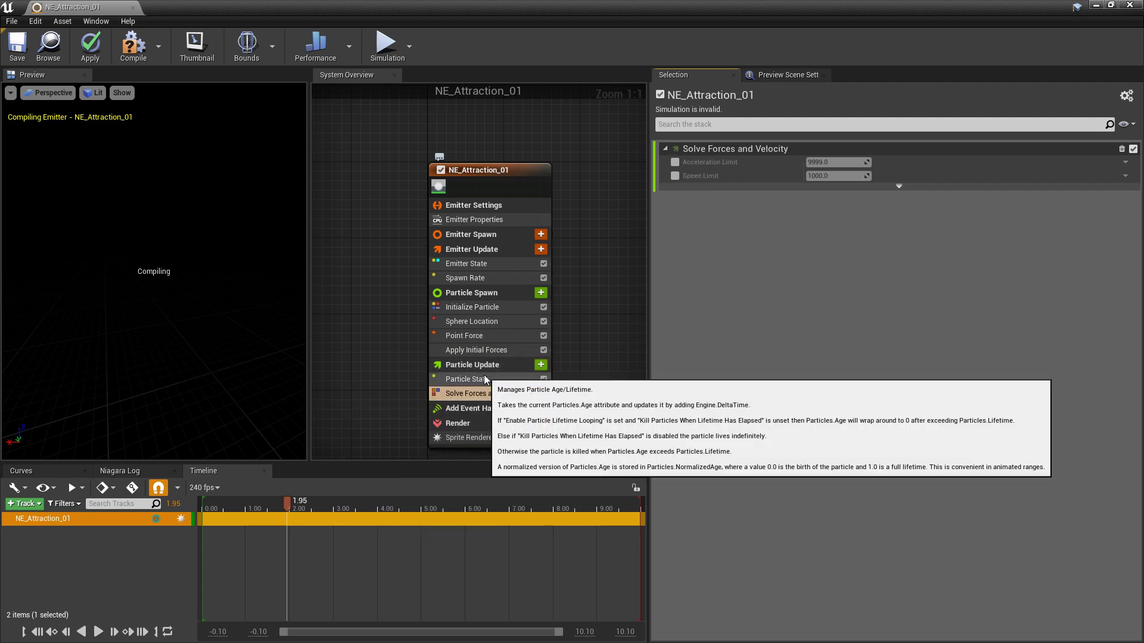
Step: Select the Point Force module and play the simulation from the start to check the particle motion
{"action": "left_click", "coordinate": [488, 336]}
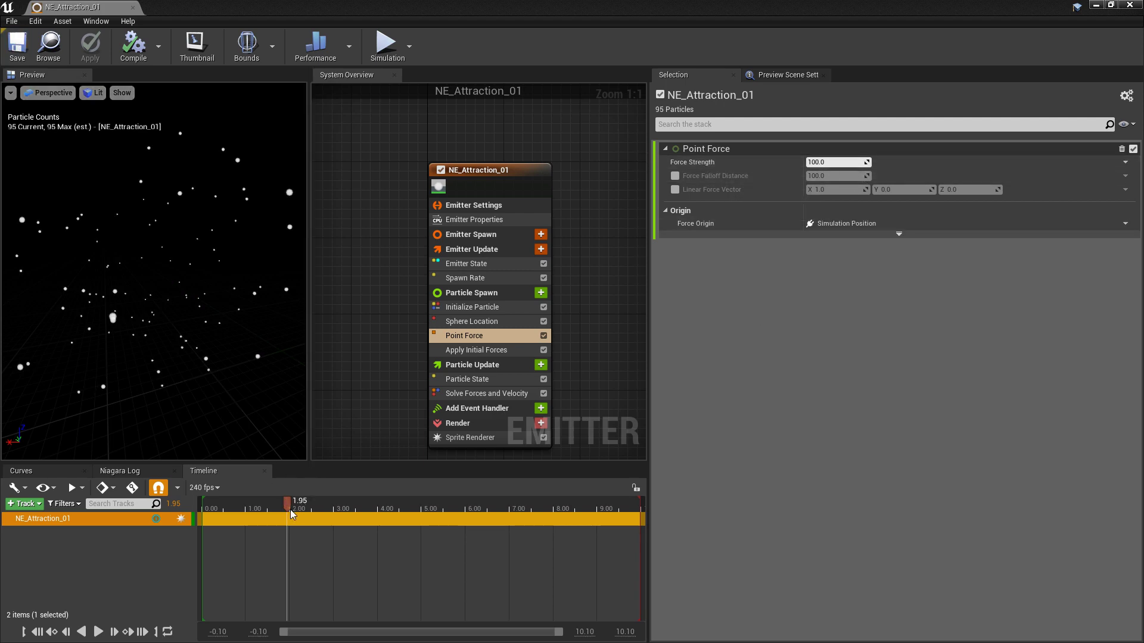
{"action": "left_click_drag", "start_coordinate": [288, 506], "coordinate": [213, 523]}
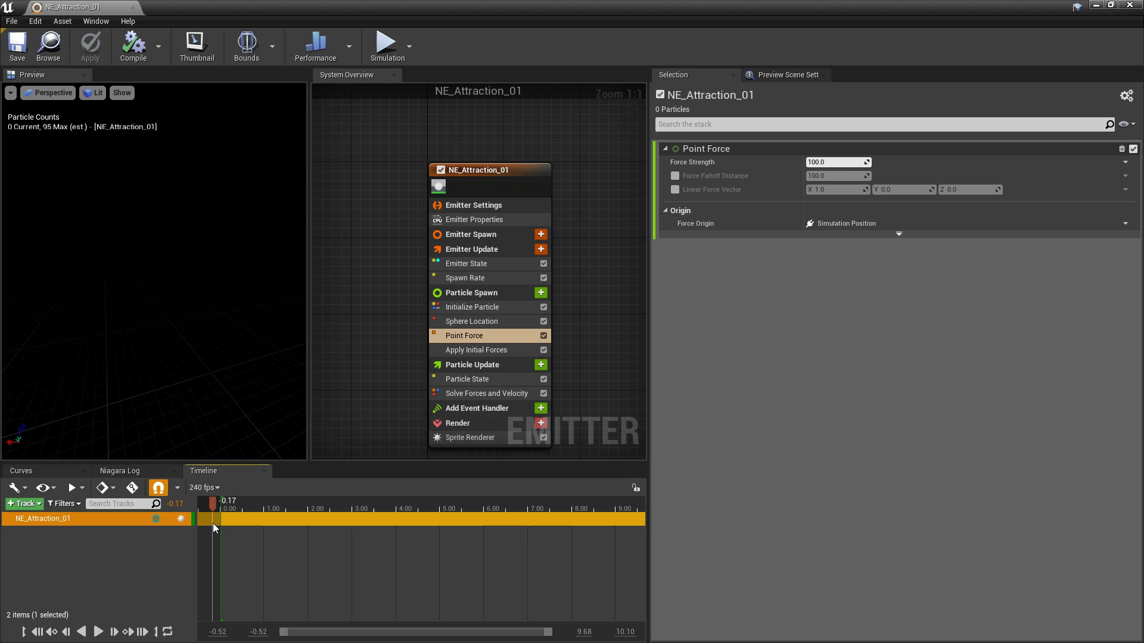
{"action": "key", "text": "space"}
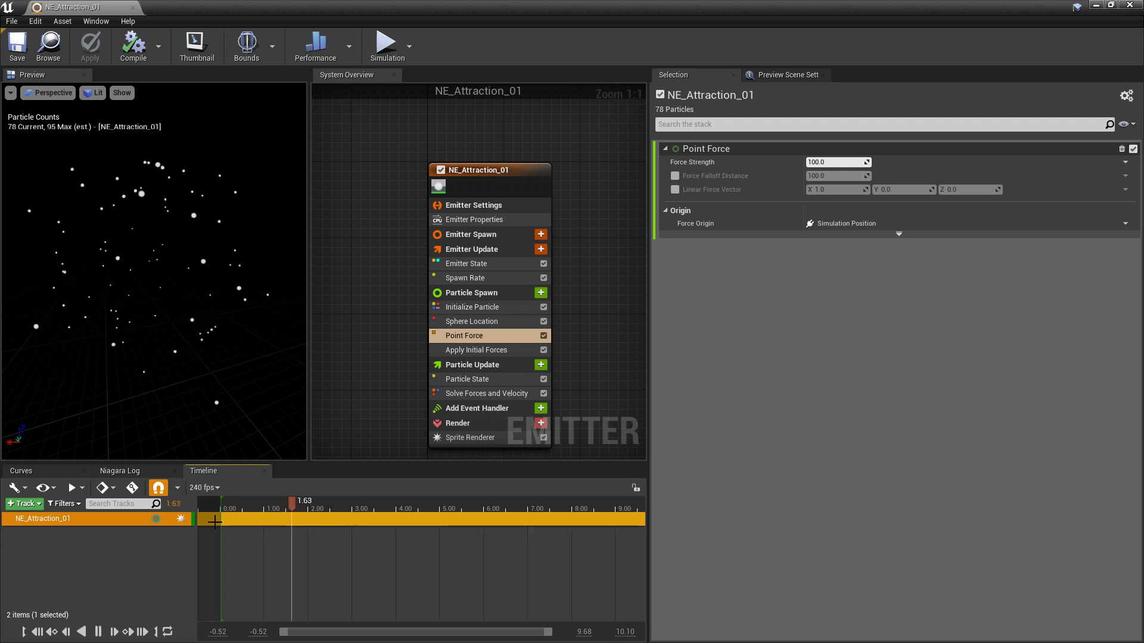
{"action": "key", "text": "space"}
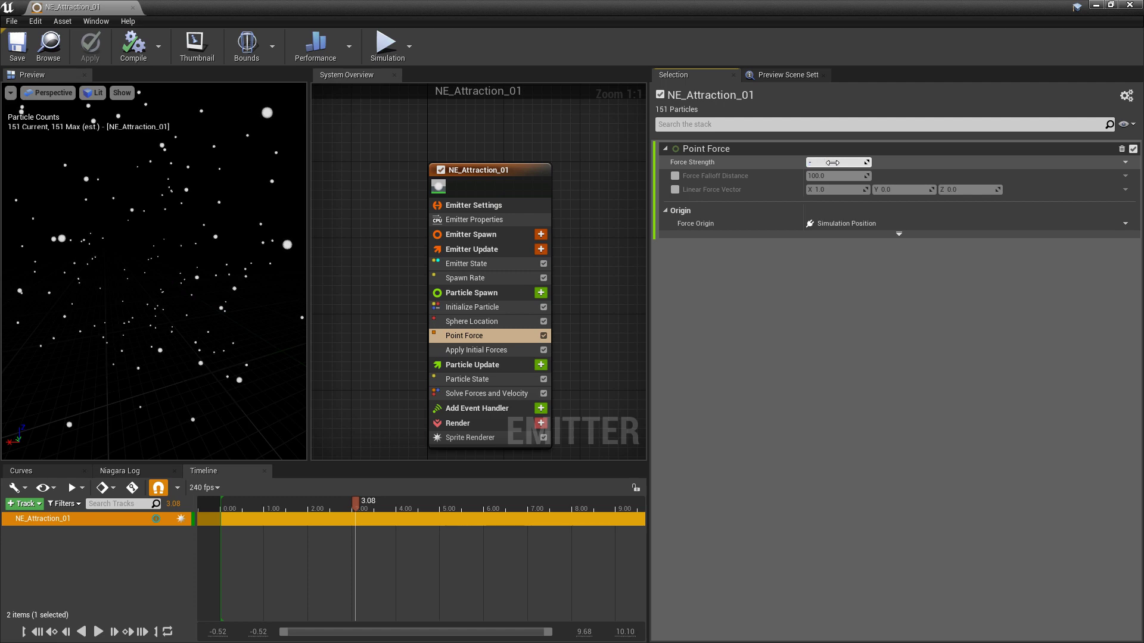
Step: Set the Point Force's Force Strength to -100 and replay the simulation from the start
{"action": "key", "text": "Return"}
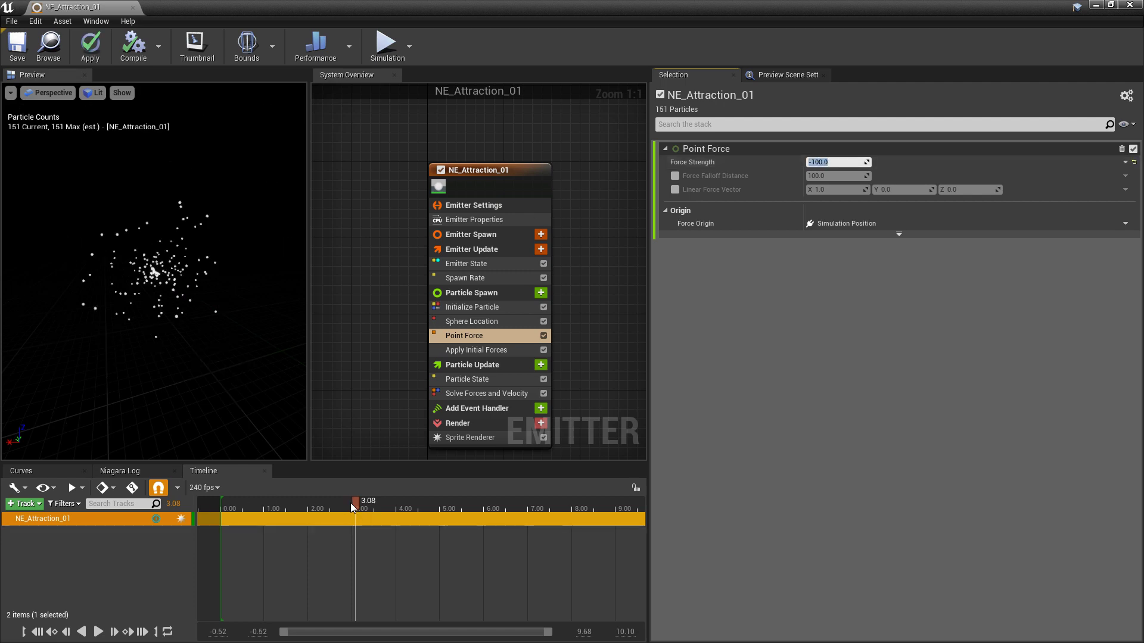
{"action": "left_click_drag", "start_coordinate": [252, 516], "coordinate": [213, 524]}
{"action": "key", "text": "space"}
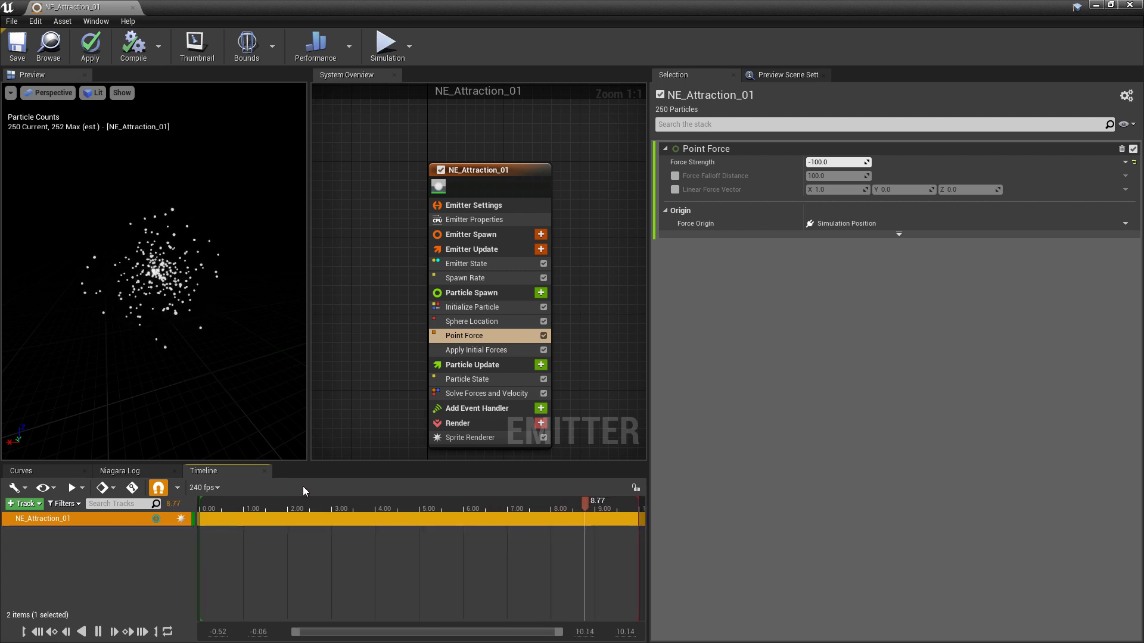
{"action": "left_click", "coordinate": [281, 507]}
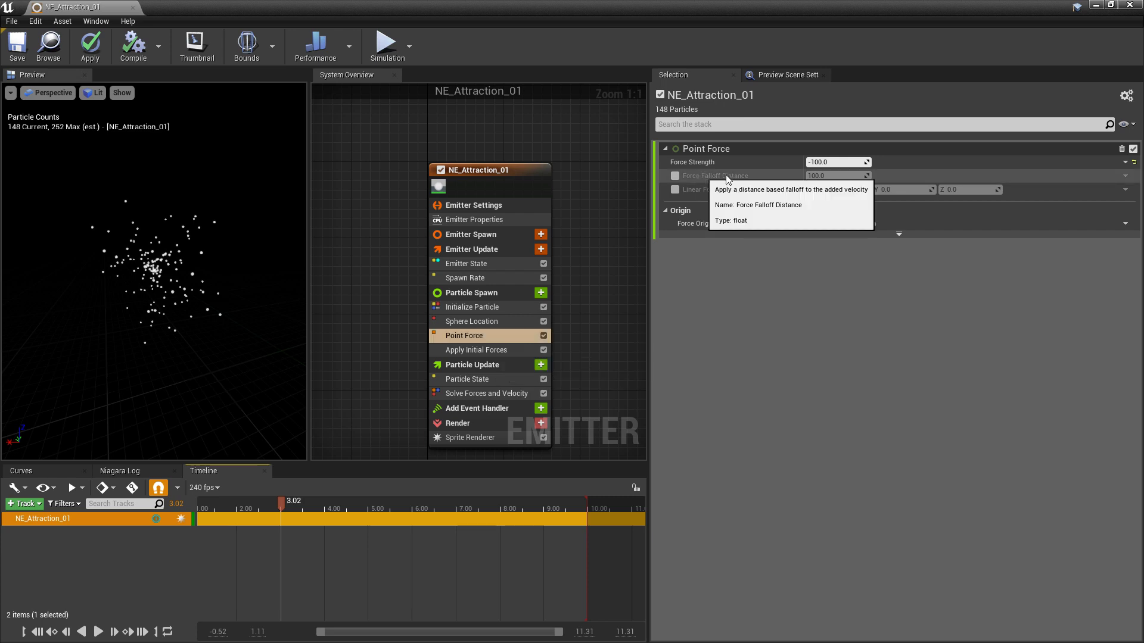
Step: Drive the Point Force's Force Strength with a Random Range Float with a maximum of 100, and save the emitter
{"action": "left_click", "coordinate": [1124, 162]}
{"action": "type", "text": "ran"}
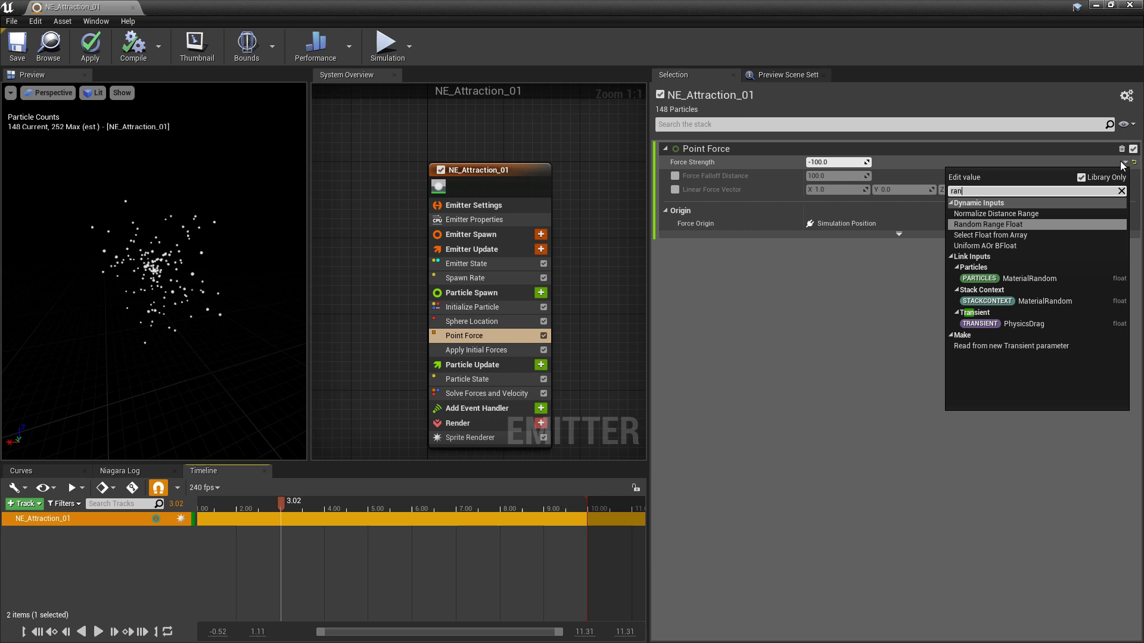
{"action": "key", "text": "Return"}
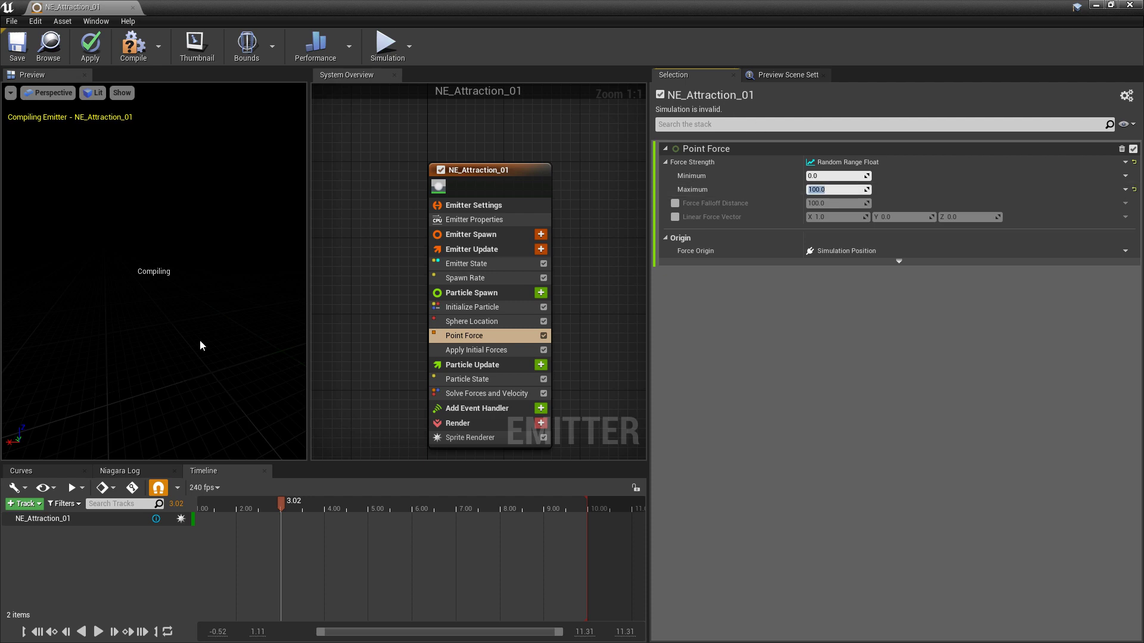
{"action": "left_click", "coordinate": [21, 50]}
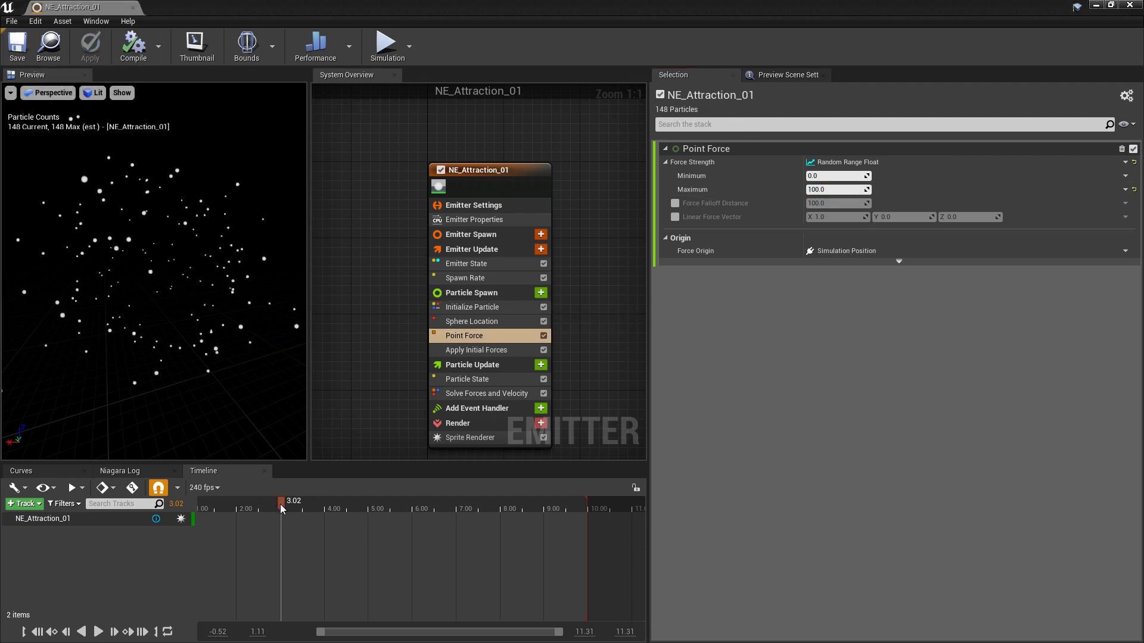
Step: Replay the simulation from the start to check the particle motion with the random force strength
{"action": "left_click_drag", "start_coordinate": [281, 504], "coordinate": [229, 520]}
{"action": "key", "text": "space"}
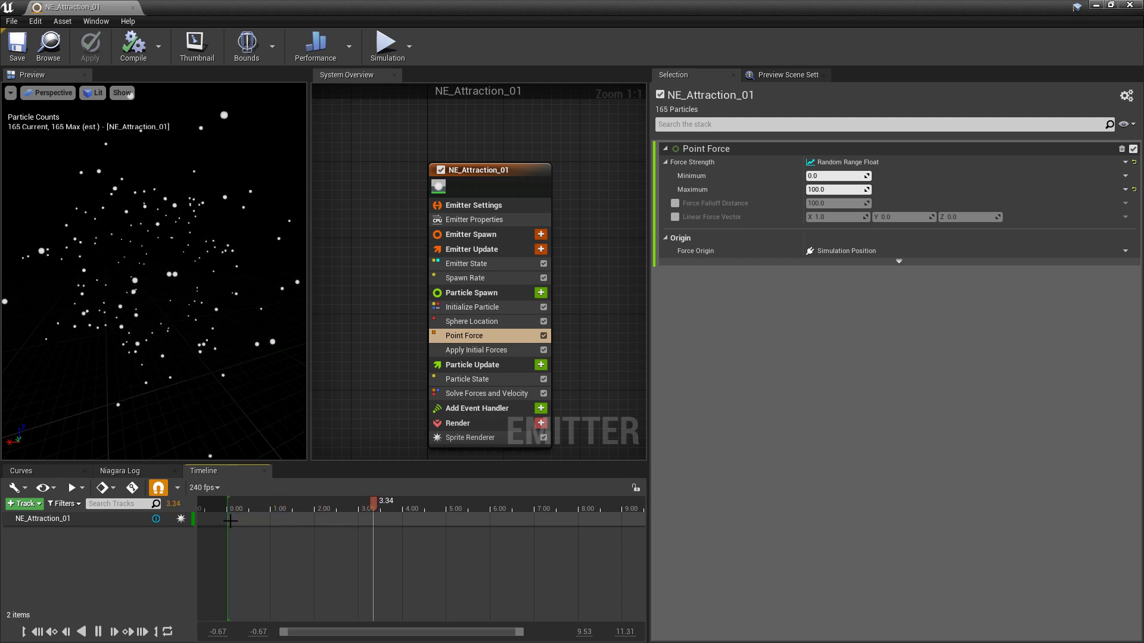
{"action": "key", "text": "space"}
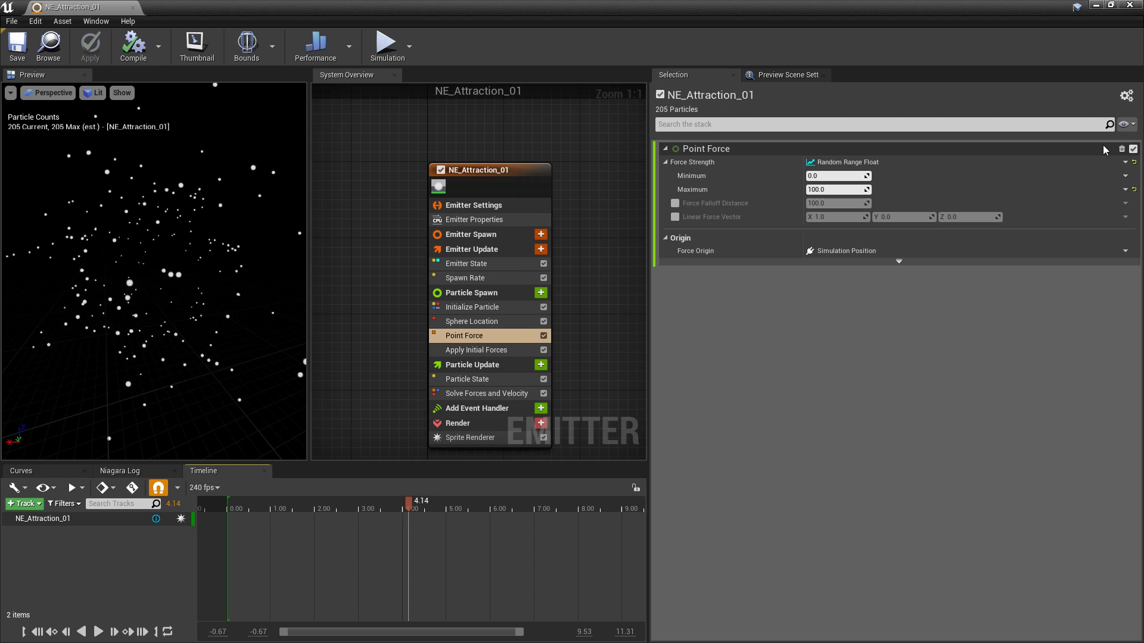
Step: Drive the Point Force's Force Strength with a Float from Curve input, apply the change and scrub back through the simulation
{"action": "left_click", "coordinate": [1125, 162]}
{"action": "type", "text": "curve"}
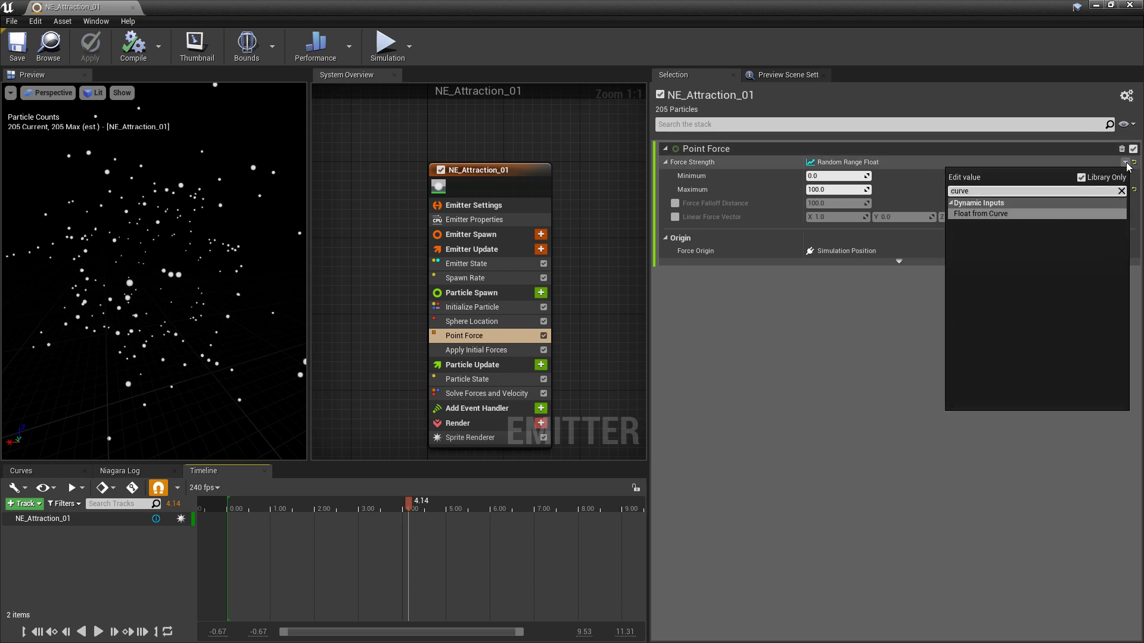
{"action": "key", "text": "Return"}
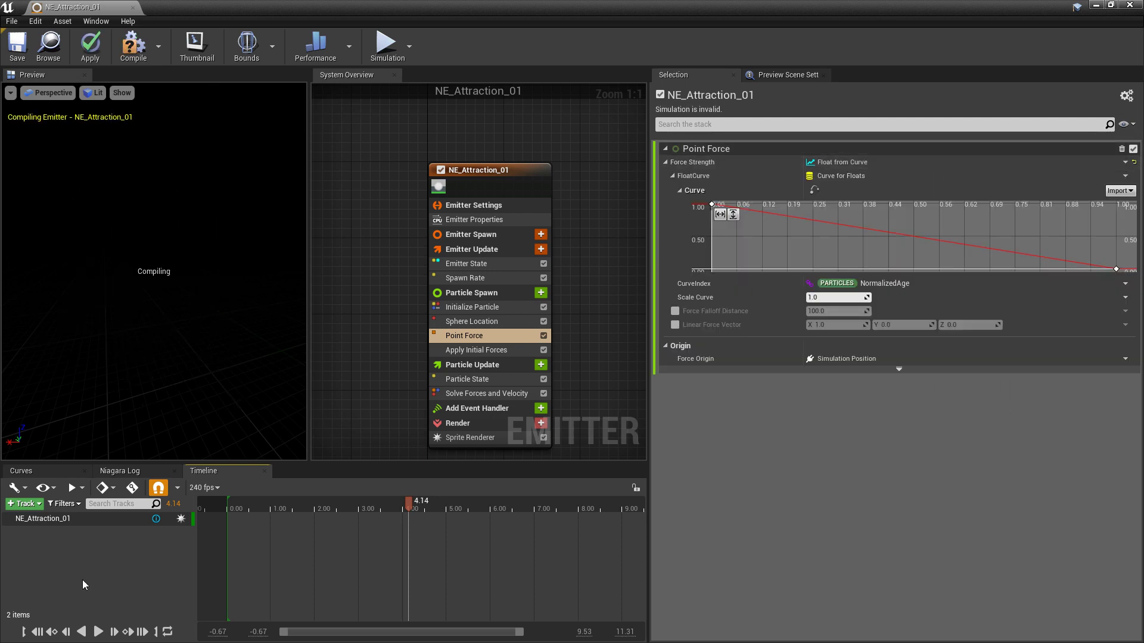
{"action": "left_click", "coordinate": [90, 46]}
{"action": "left_click_drag", "start_coordinate": [325, 510], "coordinate": [219, 523]}
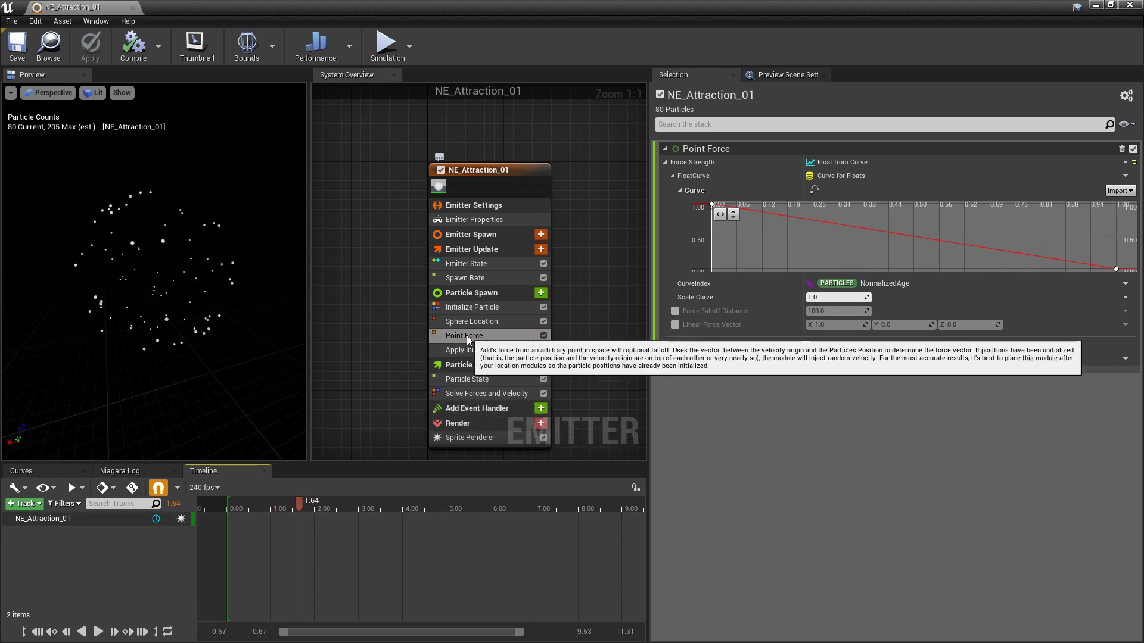
Step: Move the Point Force module into Particle Update, directly above Solve Forces and Velocity, and save the emitter
{"action": "left_click_drag", "start_coordinate": [466, 336], "coordinate": [494, 396]}
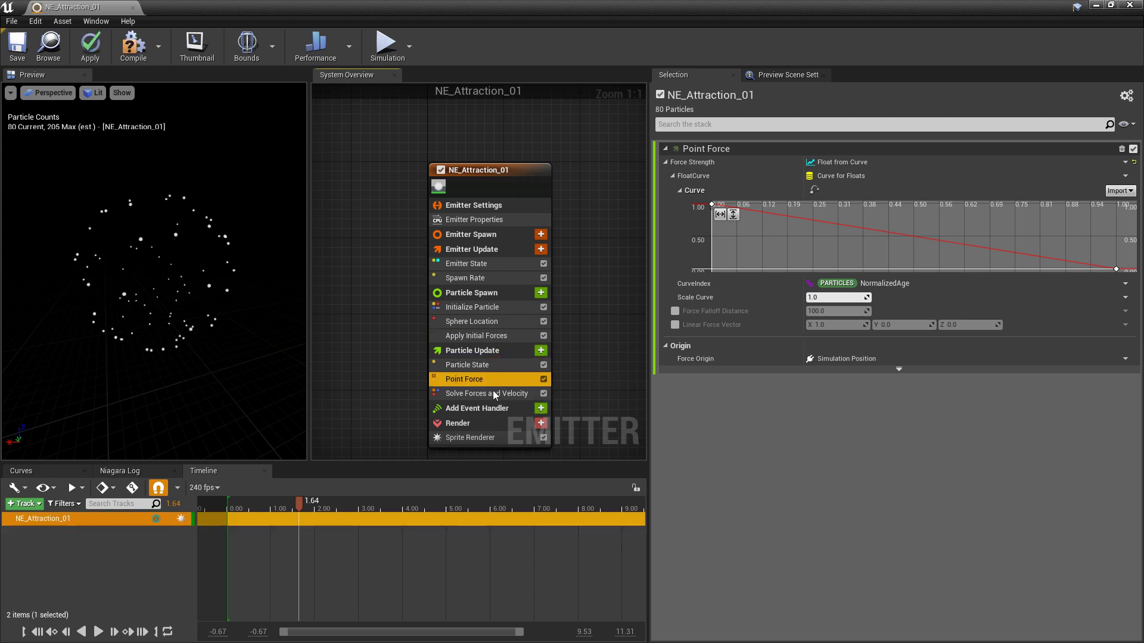
{"action": "left_click", "coordinate": [17, 52]}
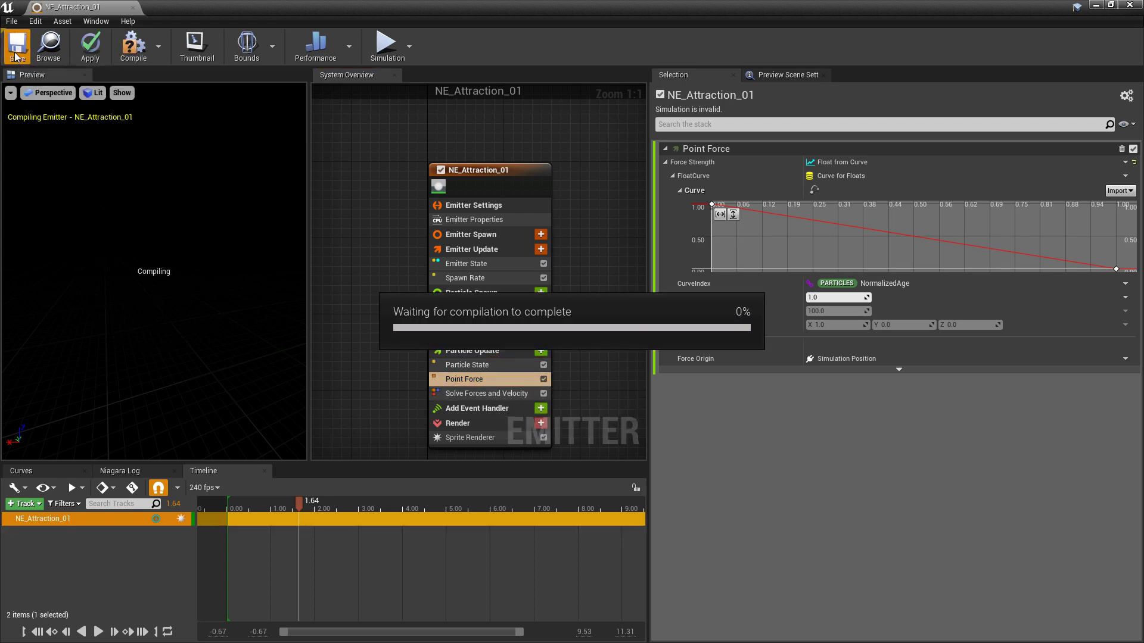
Step: Set the force curve's first key to 0 and add a key at about time 0.18 with a value of 100
{"action": "left_click", "coordinate": [711, 205]}
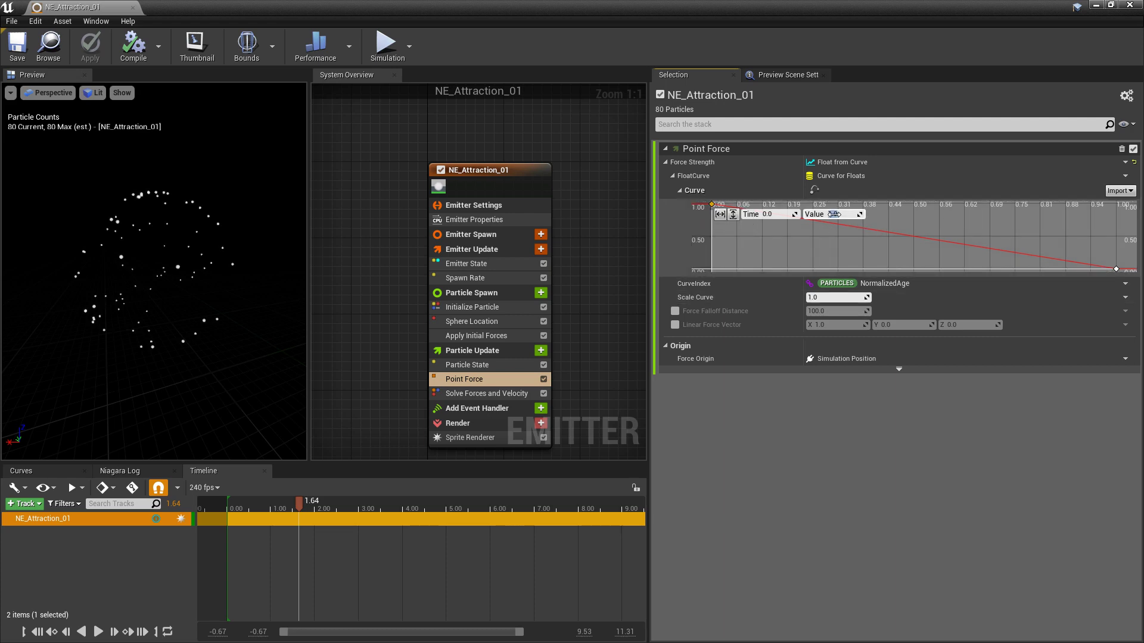
{"action": "left_click_drag", "start_coordinate": [834, 214], "coordinate": [833, 214]}
{"action": "right_click", "coordinate": [783, 267]}
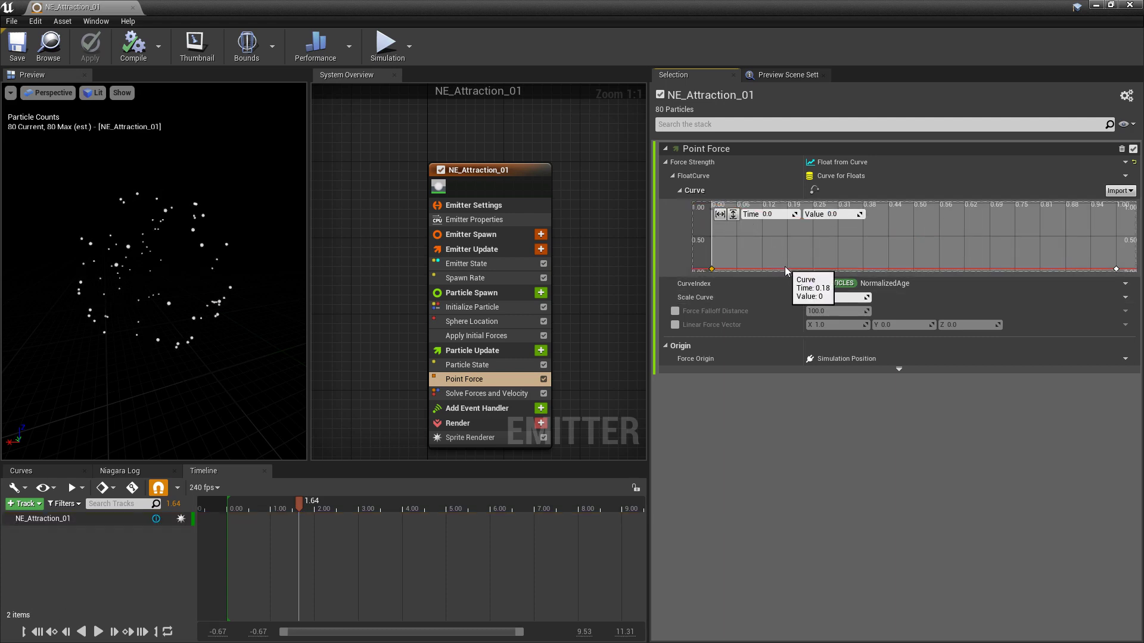
{"action": "left_click", "coordinate": [816, 283]}
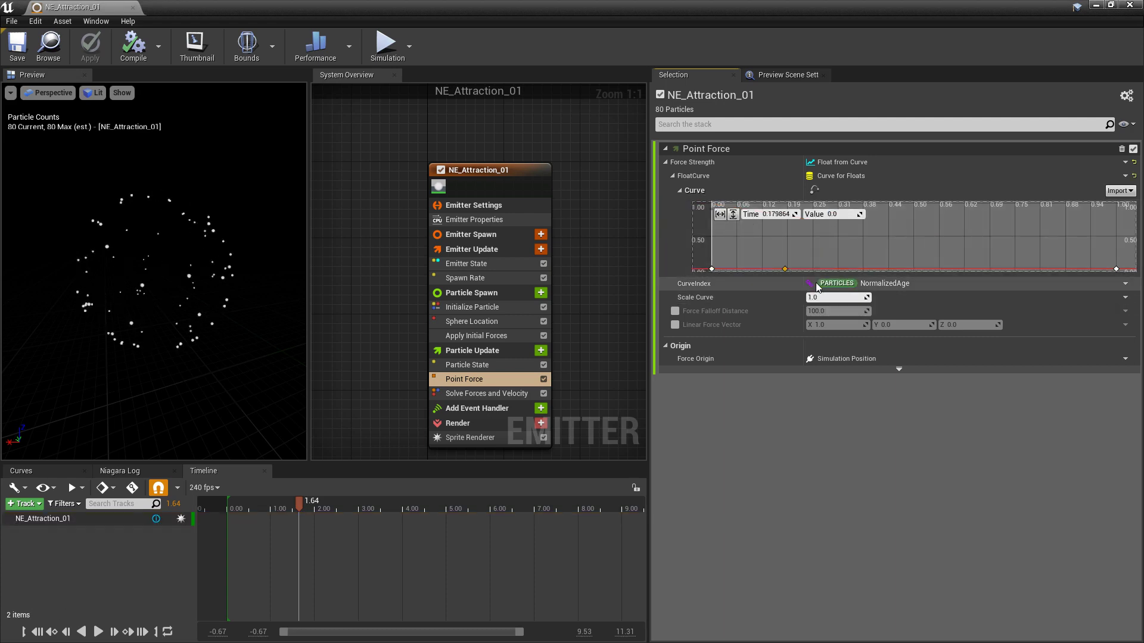
{"action": "left_click", "coordinate": [776, 213]}
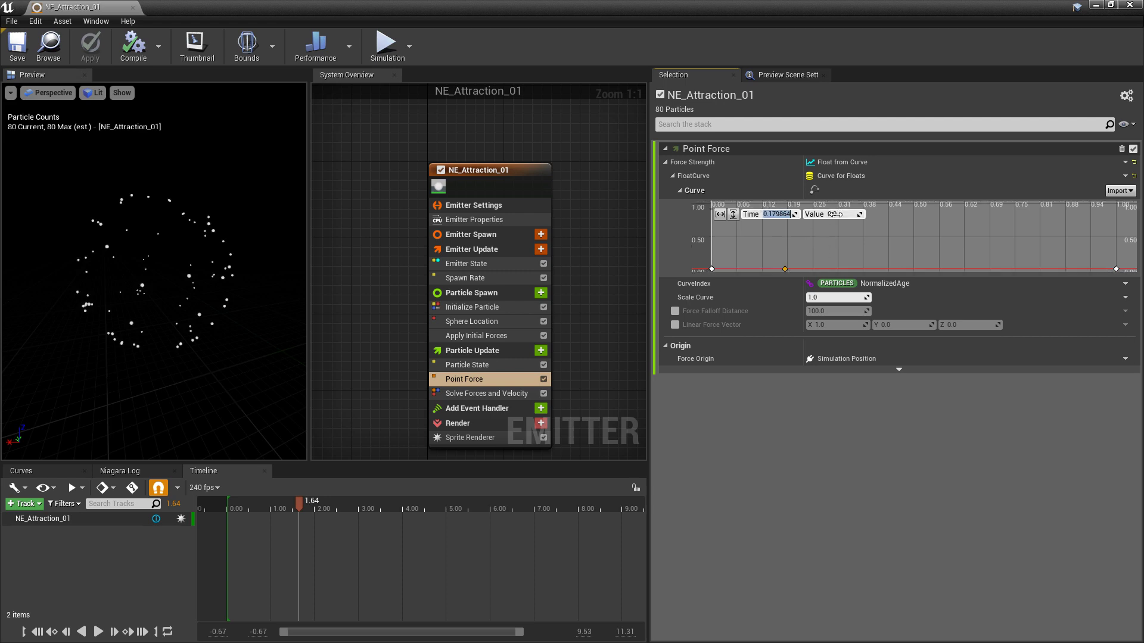
{"action": "left_click", "coordinate": [835, 214]}
{"action": "type", "text": "100"}
{"action": "key", "text": "Return"}
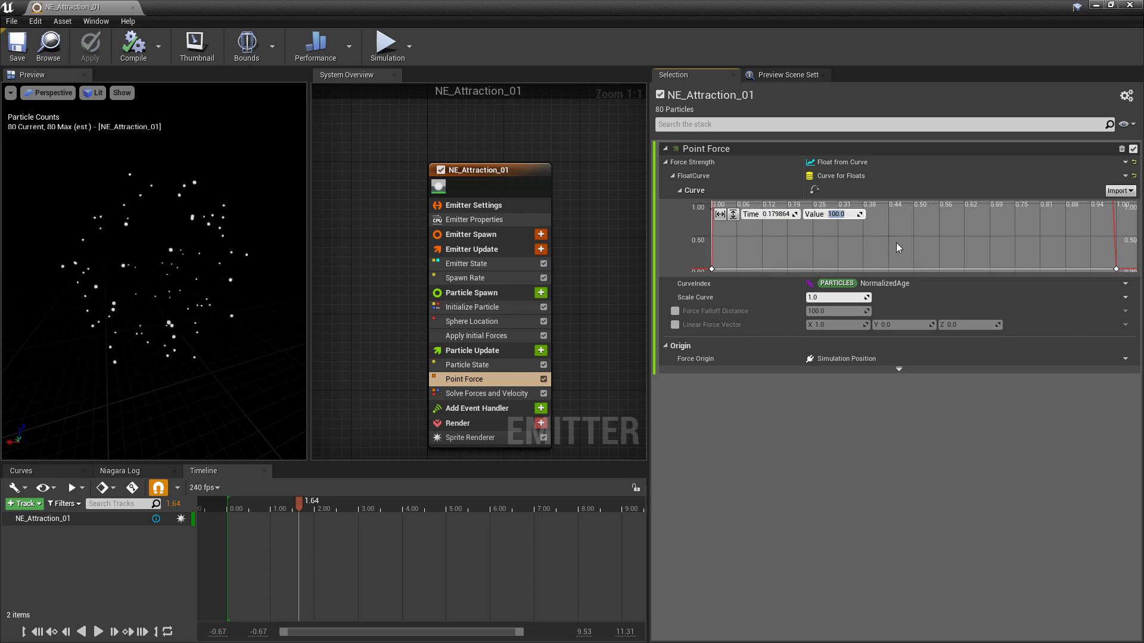
{"action": "key", "text": "Return"}
Step: Add another key to the force curve at about time 0.49 and set its value to -100
{"action": "right_click", "coordinate": [892, 224]}
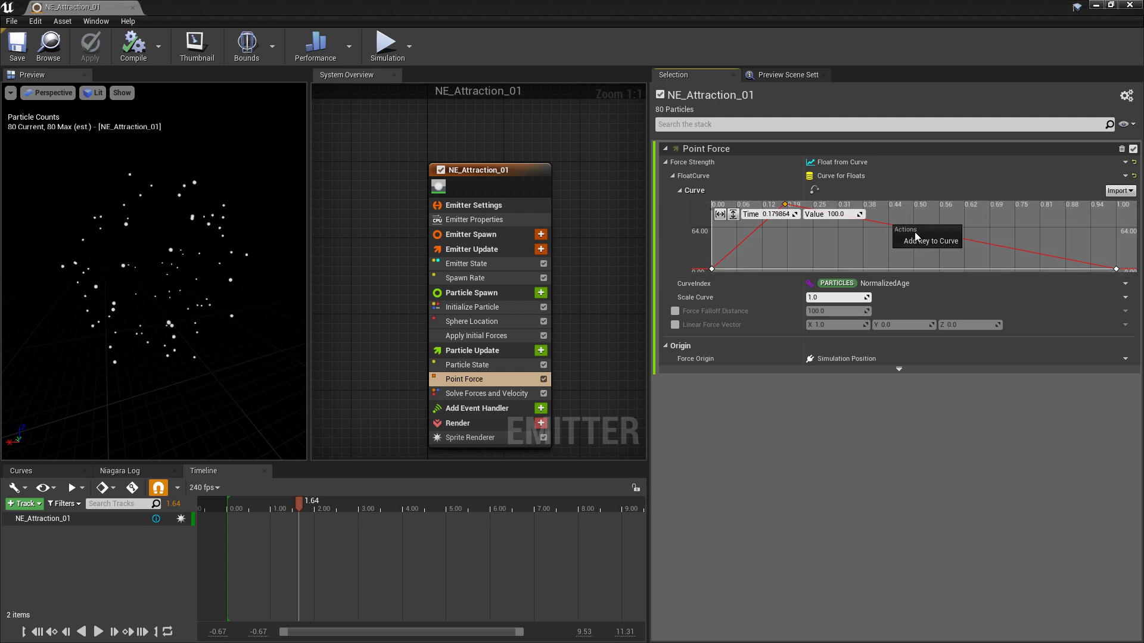
{"action": "left_click", "coordinate": [926, 241]}
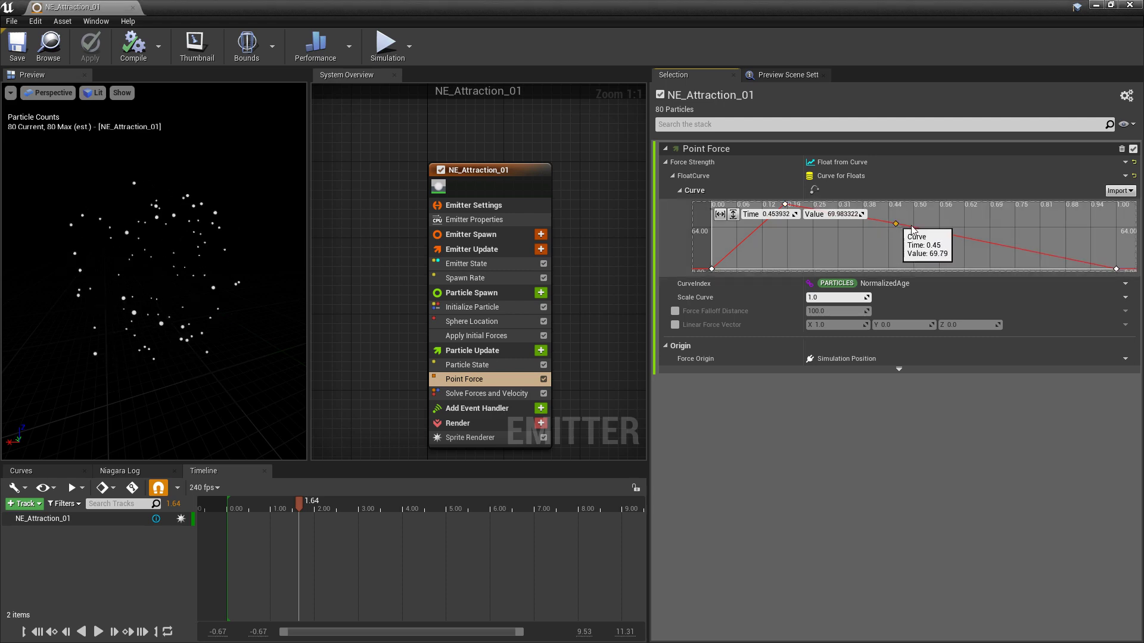
{"action": "left_click_drag", "start_coordinate": [895, 224], "coordinate": [909, 228]}
{"action": "left_click", "coordinate": [840, 214]}
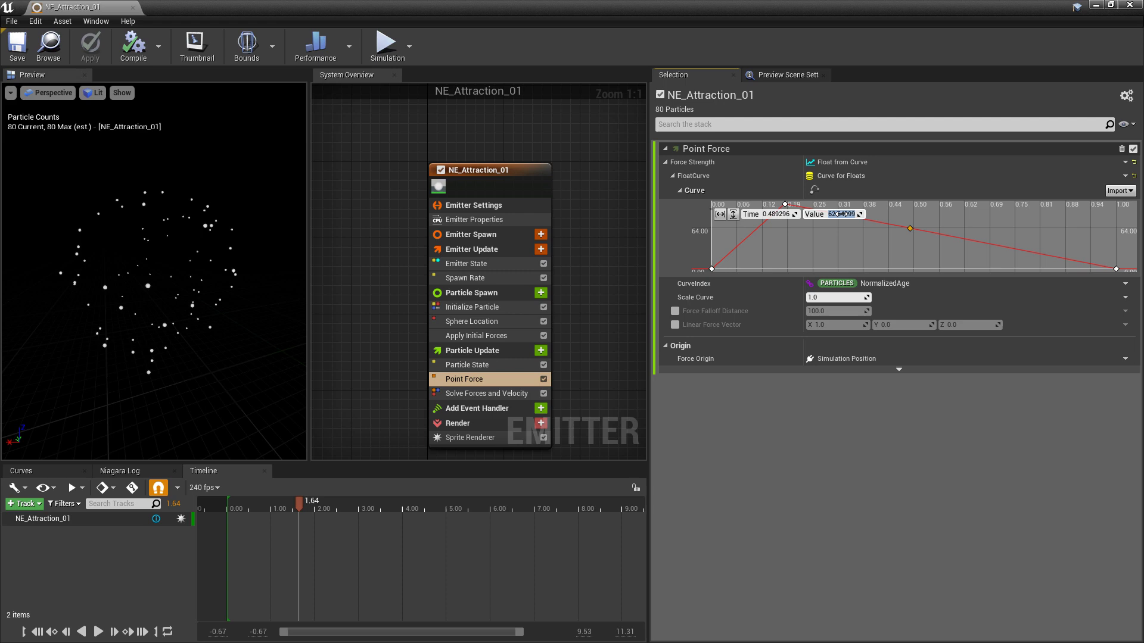
{"action": "type", "text": "-100"}
{"action": "key", "text": "Return"}
Step: Move the curve's positive key to about time 0.30, value 119, and its negative key to about time 0.47, value -130
{"action": "right_click_drag", "start_coordinate": [916, 238], "coordinate": [910, 234]}
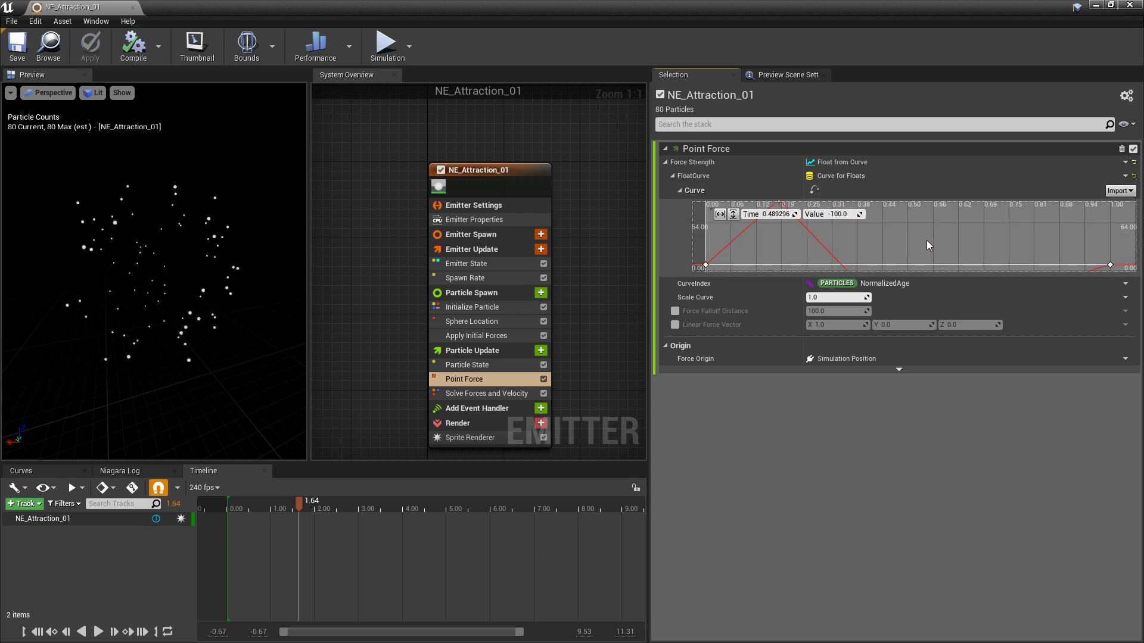
{"action": "key", "text": "f"}
{"action": "scroll", "coordinate": [843, 245], "scroll_direction": "down", "scroll_amount": 2}
{"action": "scroll", "coordinate": [843, 245], "scroll_direction": "up", "scroll_amount": 1}
{"action": "right_click_drag", "start_coordinate": [842, 245], "coordinate": [834, 267]}
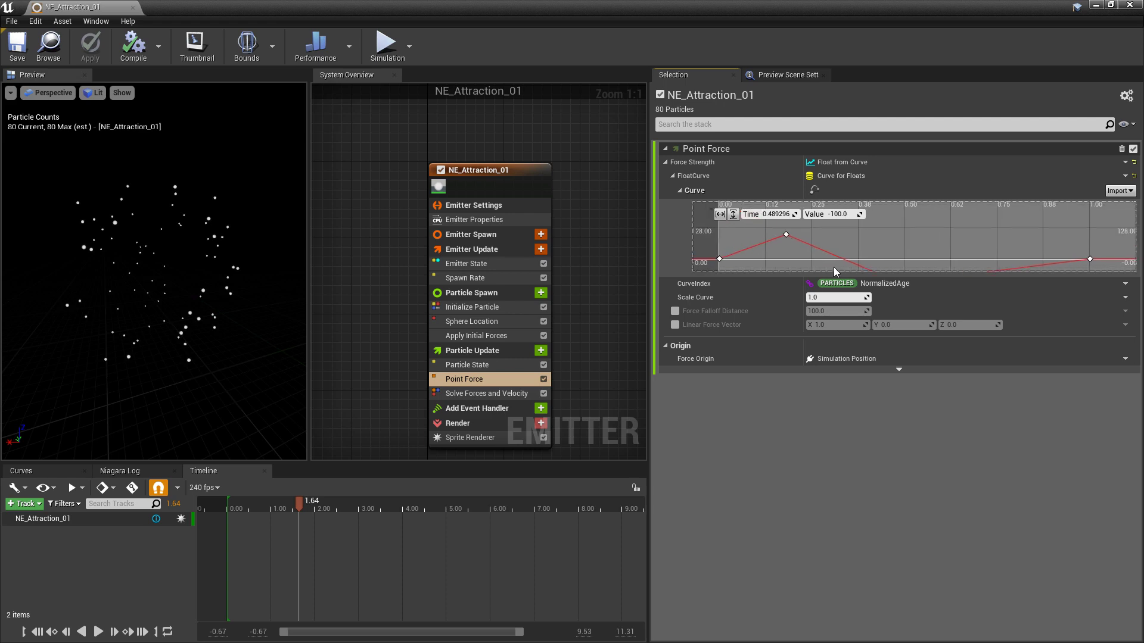
{"action": "left_click_drag", "start_coordinate": [786, 235], "coordinate": [838, 235]}
{"action": "right_click_drag", "start_coordinate": [940, 259], "coordinate": [921, 236]}
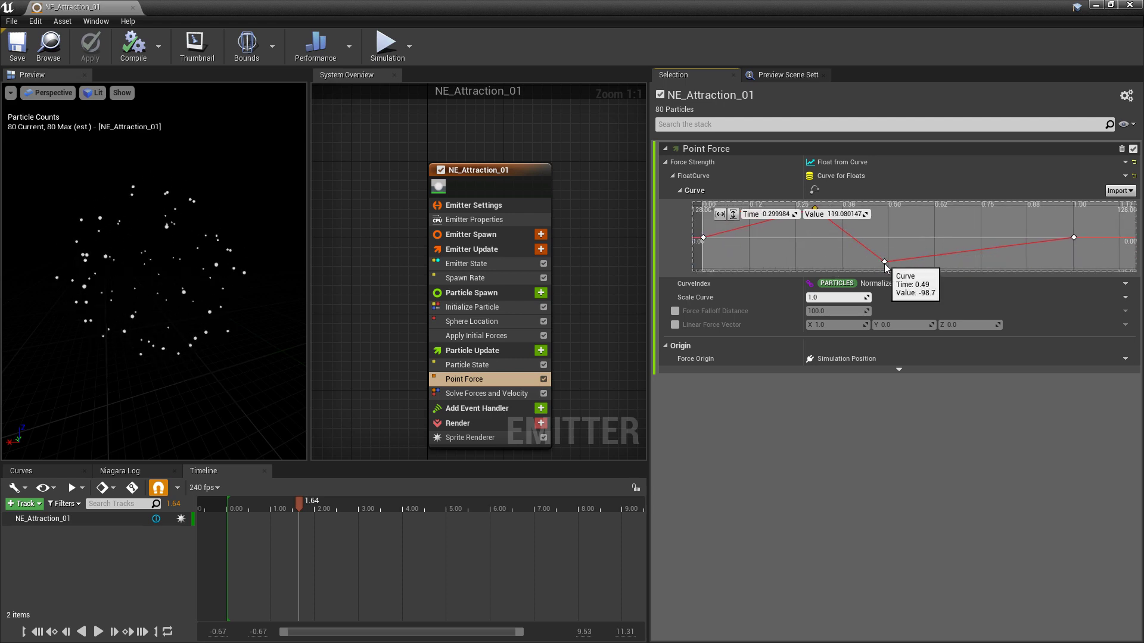
{"action": "left_click_drag", "start_coordinate": [886, 266], "coordinate": [882, 271]}
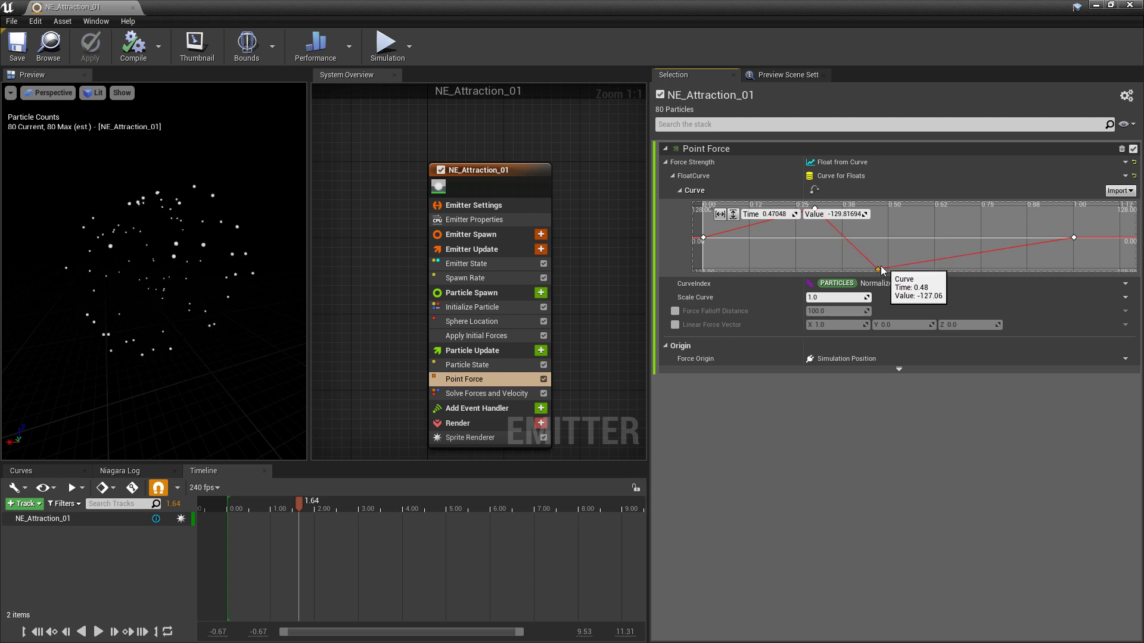
Step: Replay the simulation from the start to check how the curve-driven force moves the particles
{"action": "left_click_drag", "start_coordinate": [299, 503], "coordinate": [225, 508]}
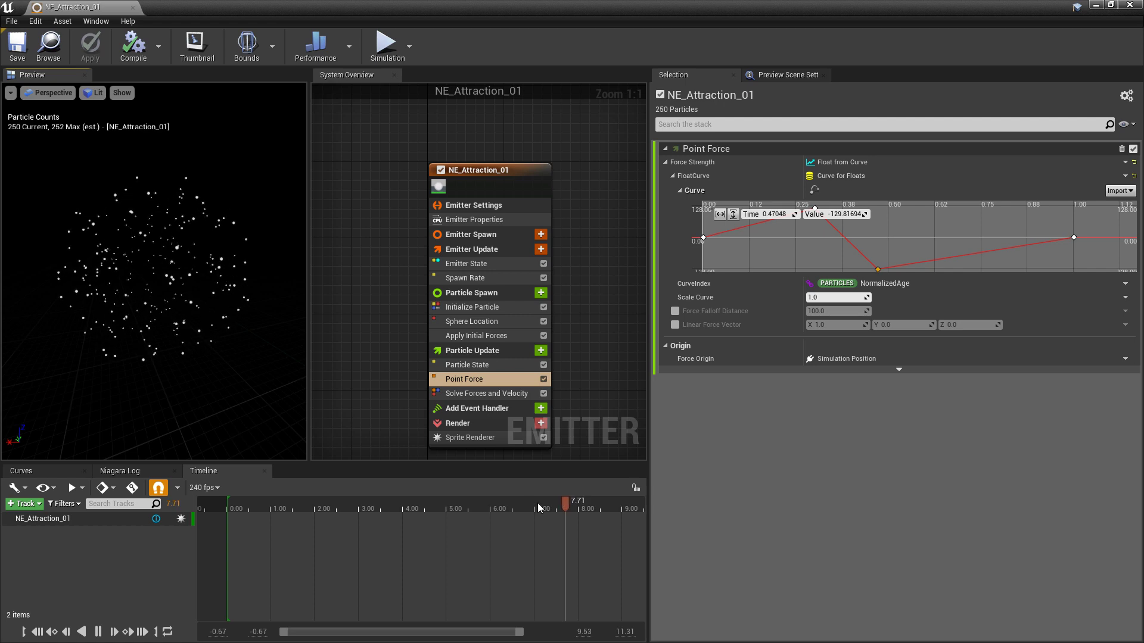
{"action": "left_click", "coordinate": [506, 508]}
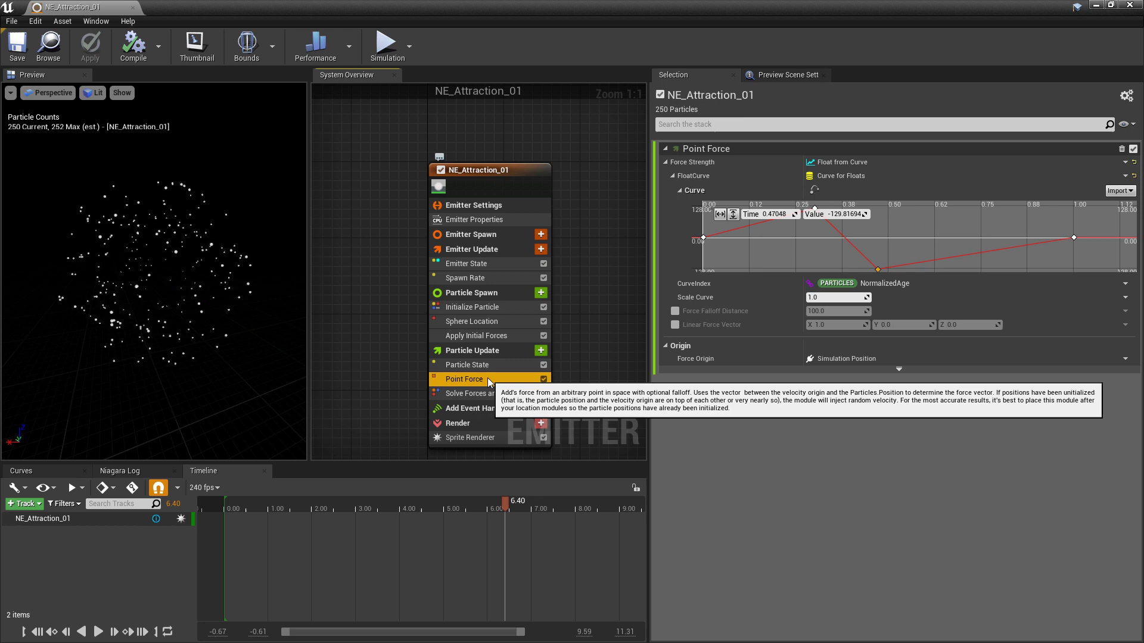
Step: Replace the Point Force module with a Point Attraction Force in Particle Spawn, placed before Apply Initial Forces, and save the emitter
{"action": "key", "text": "Delete"}
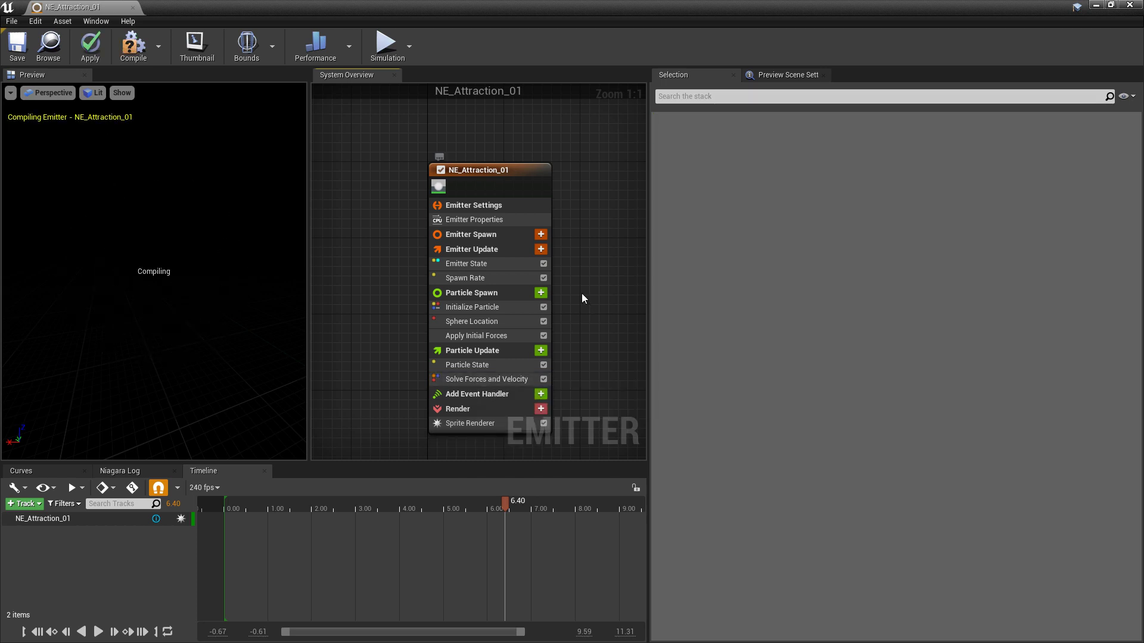
{"action": "left_click", "coordinate": [541, 294]}
{"action": "type", "text": "attr"}
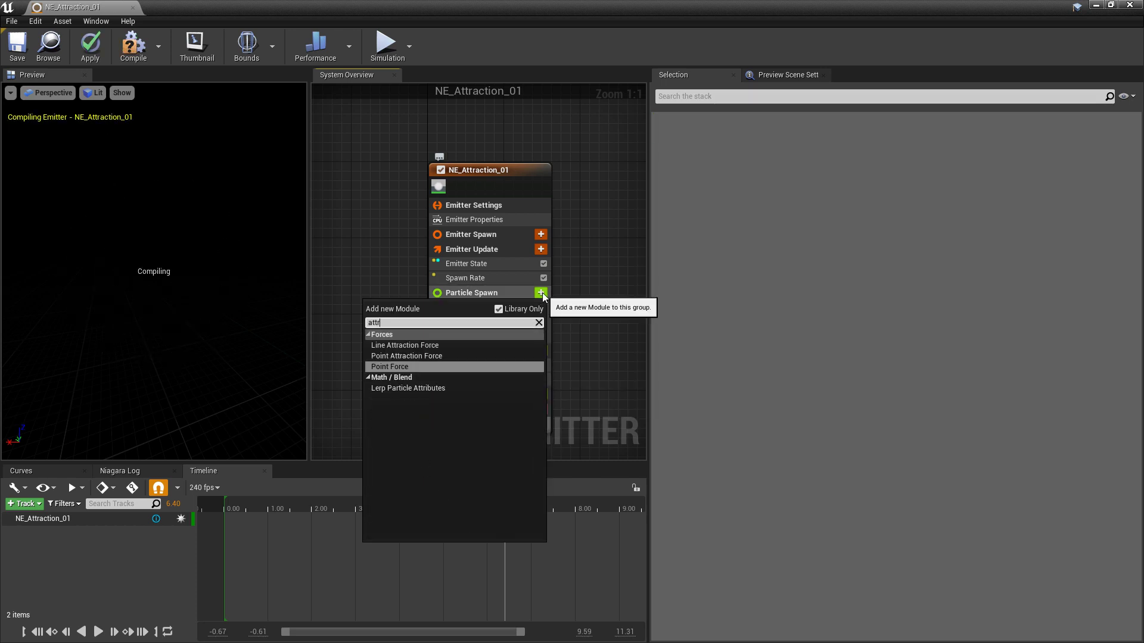
{"action": "key", "text": "Up"}
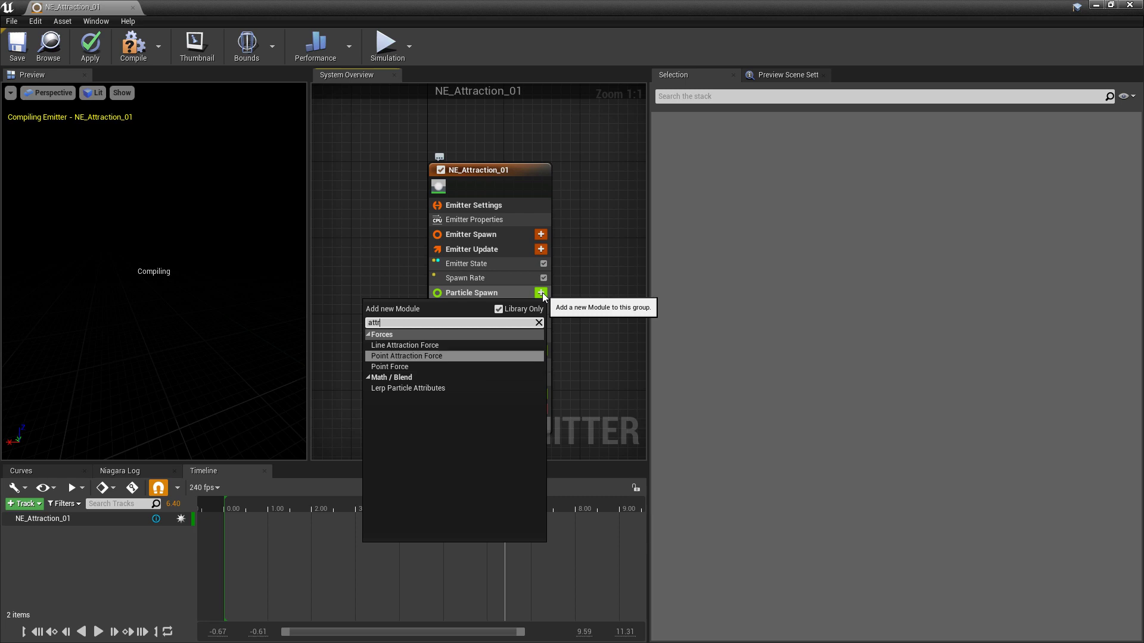
{"action": "key", "text": "Return"}
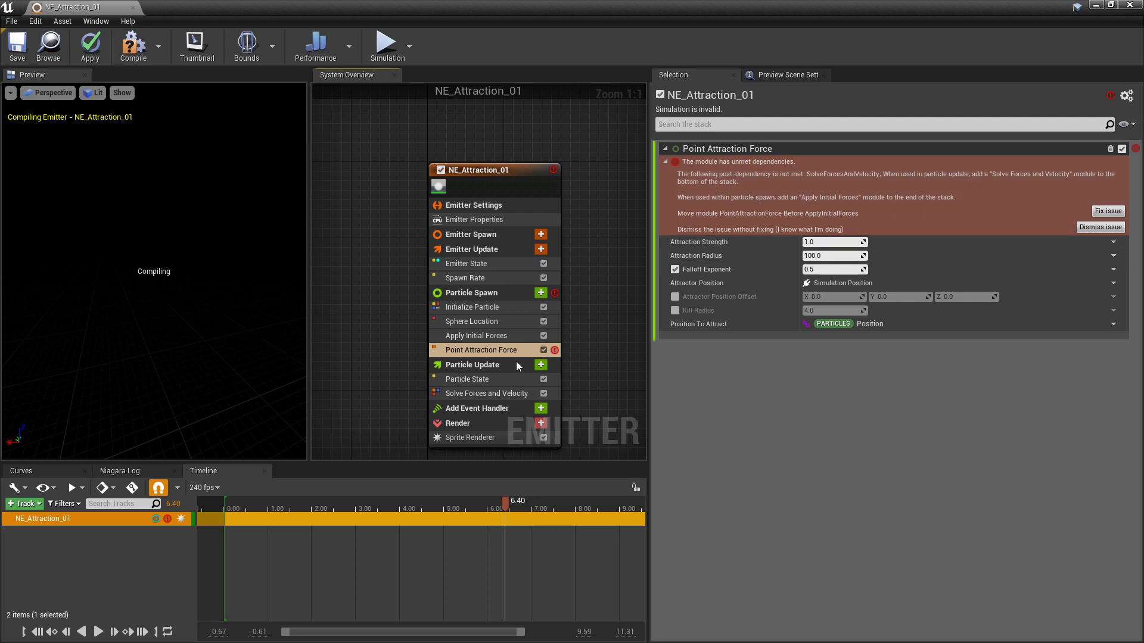
{"action": "left_click_drag", "start_coordinate": [477, 351], "coordinate": [477, 330]}
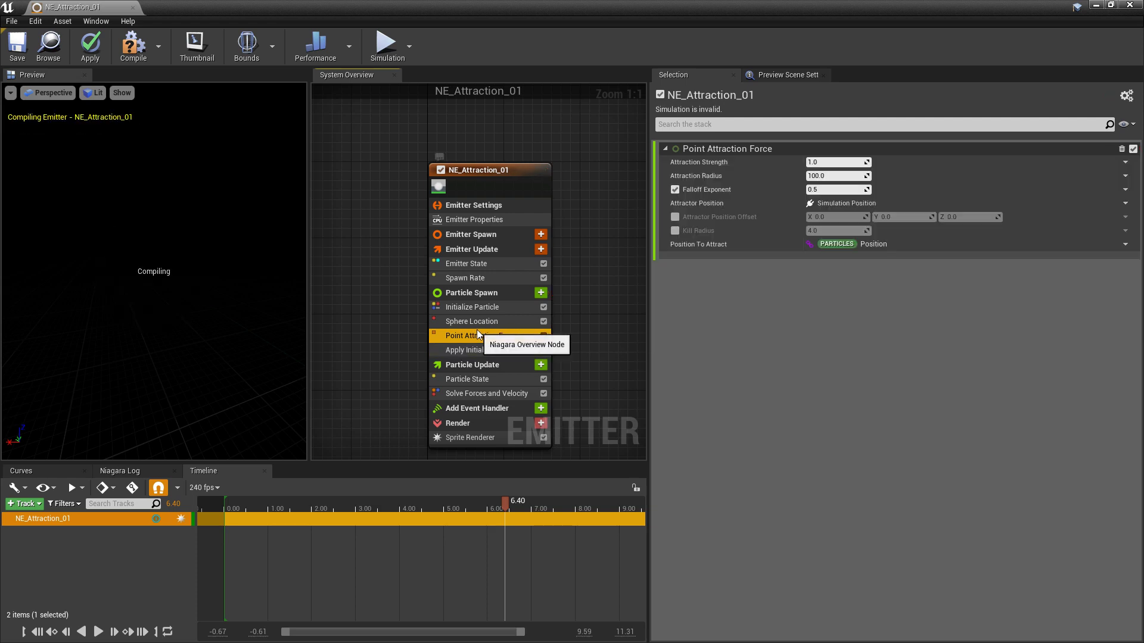
{"action": "left_click", "coordinate": [17, 47]}
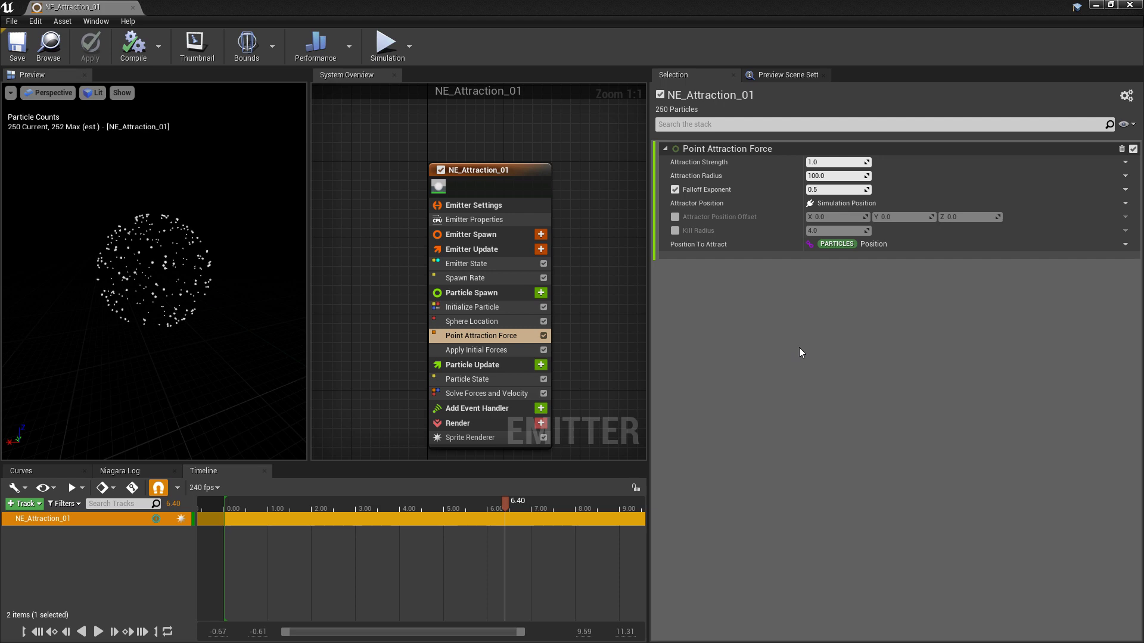
Step: Set the Point Attraction Force's Attraction Strength to 100 and replay the simulation from the start
{"action": "left_click", "coordinate": [835, 161]}
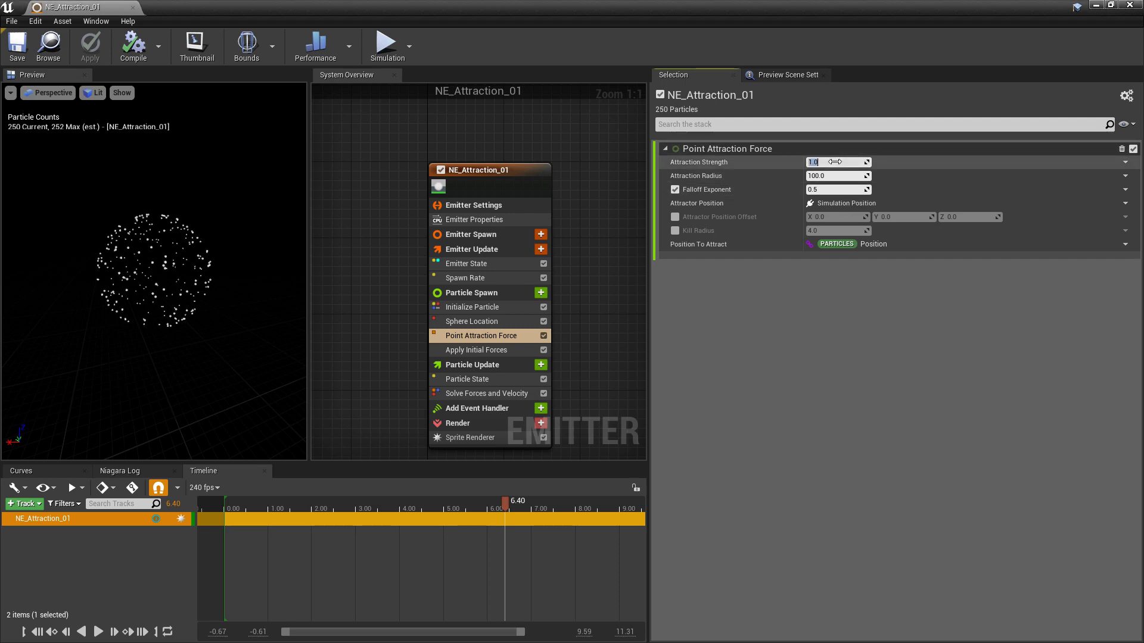
{"action": "type", "text": "100"}
{"action": "key", "text": "Return"}
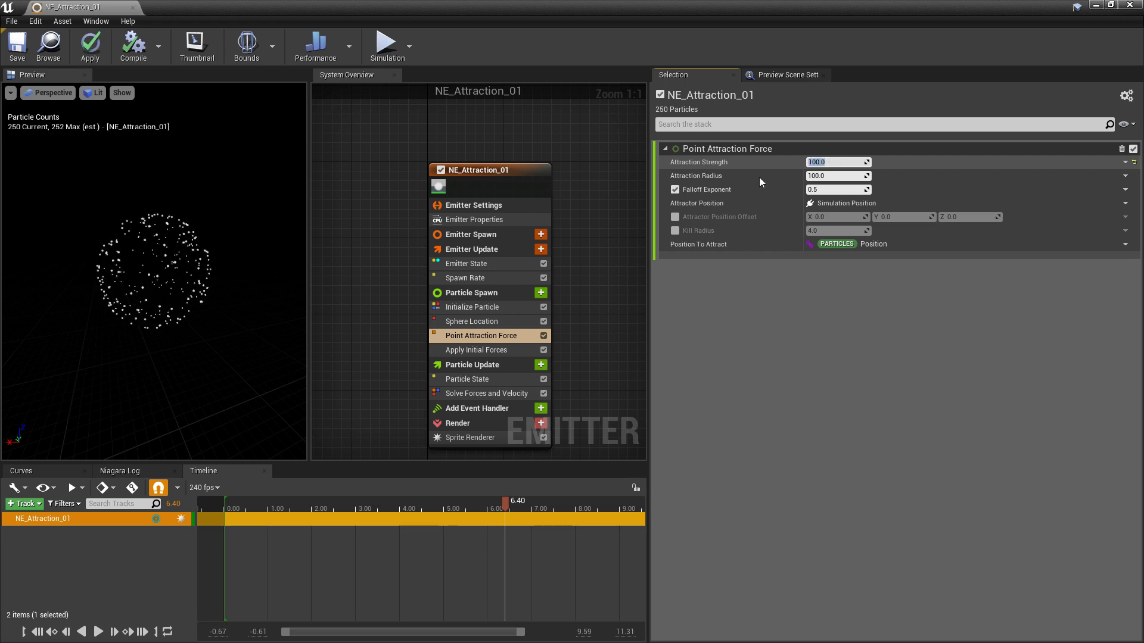
{"action": "left_click_drag", "start_coordinate": [505, 504], "coordinate": [277, 519]}
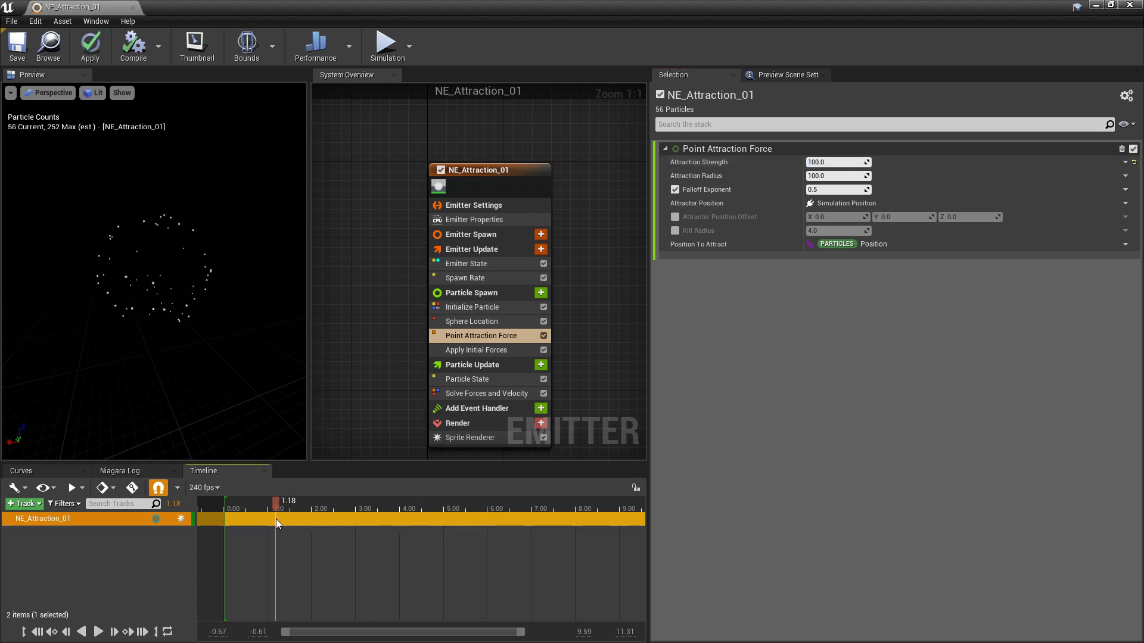
{"action": "key", "text": "space"}
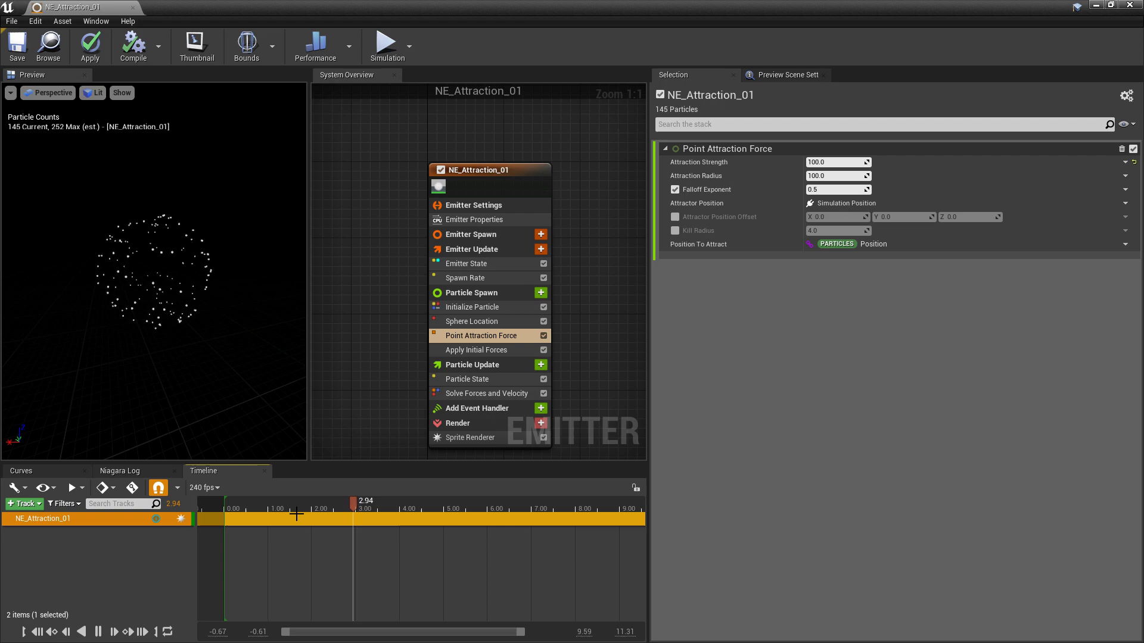
{"action": "key", "text": "space"}
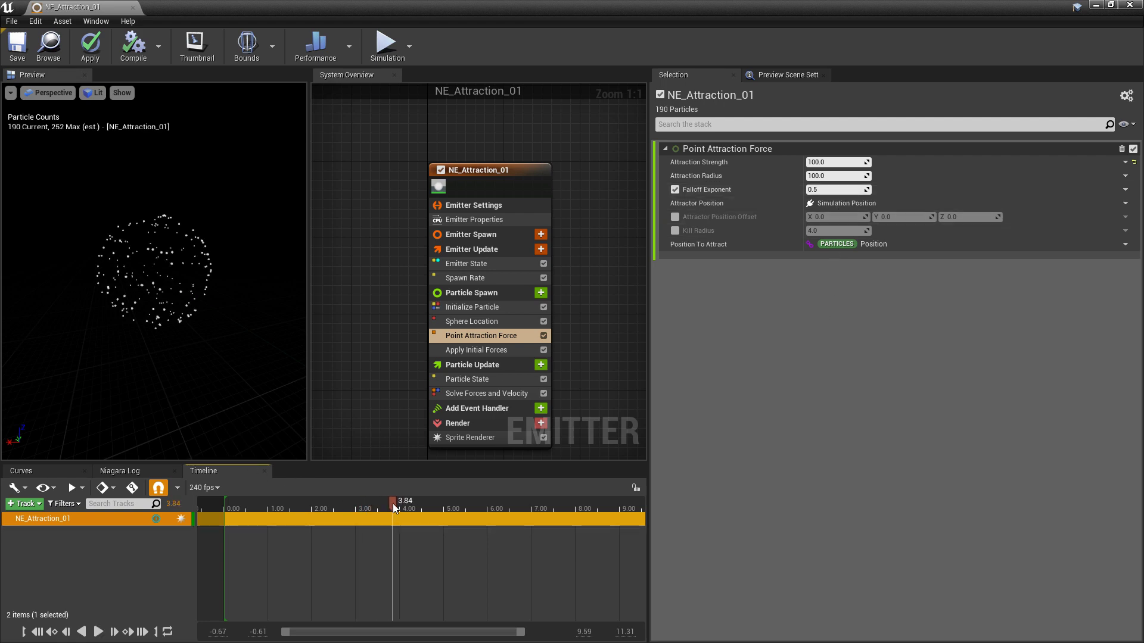
{"action": "left_click_drag", "start_coordinate": [392, 506], "coordinate": [248, 529]}
{"action": "key", "text": "space"}
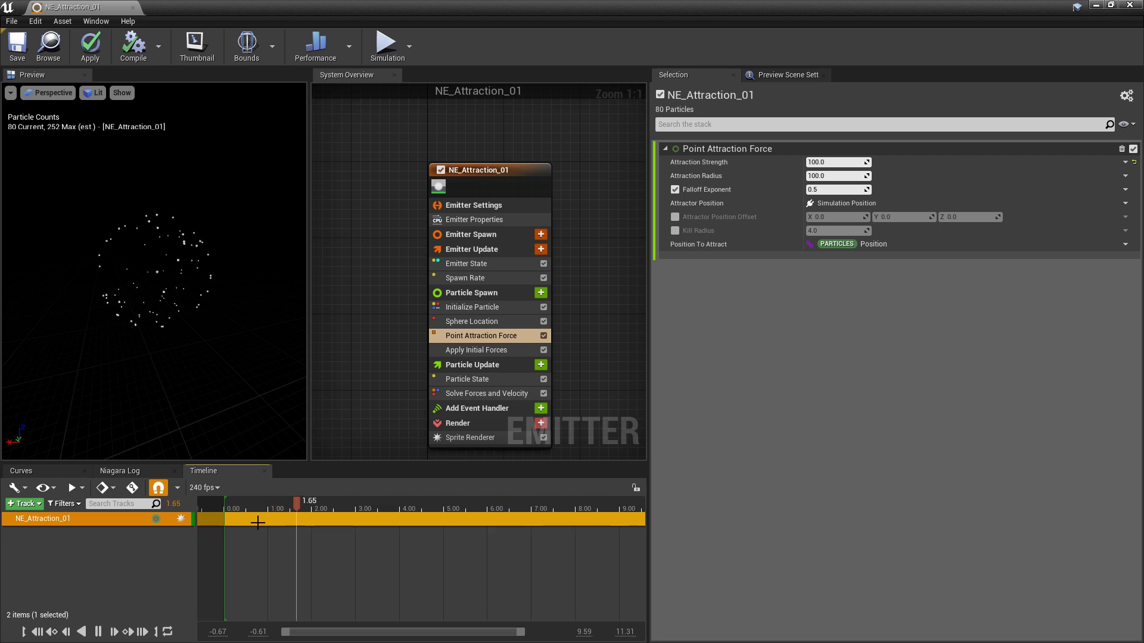
{"action": "key", "text": "space"}
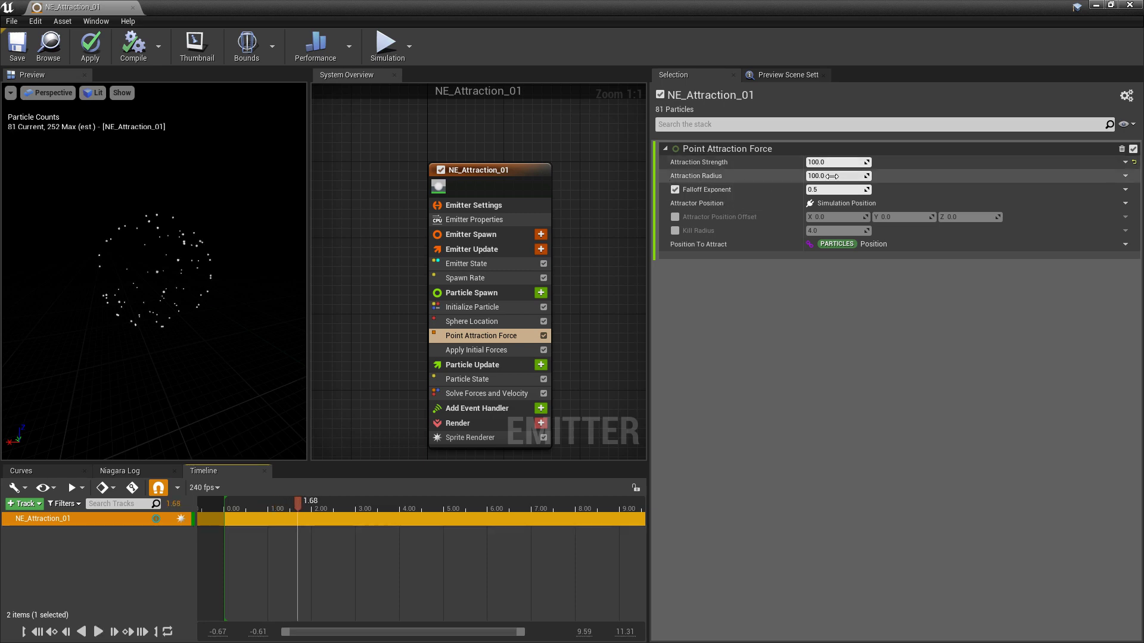
Step: Set the Attraction Radius to 300 and rewind the simulation to near its start
{"action": "left_click", "coordinate": [830, 176]}
{"action": "key", "text": "Return"}
{"action": "left_click_drag", "start_coordinate": [297, 504], "coordinate": [233, 506]}
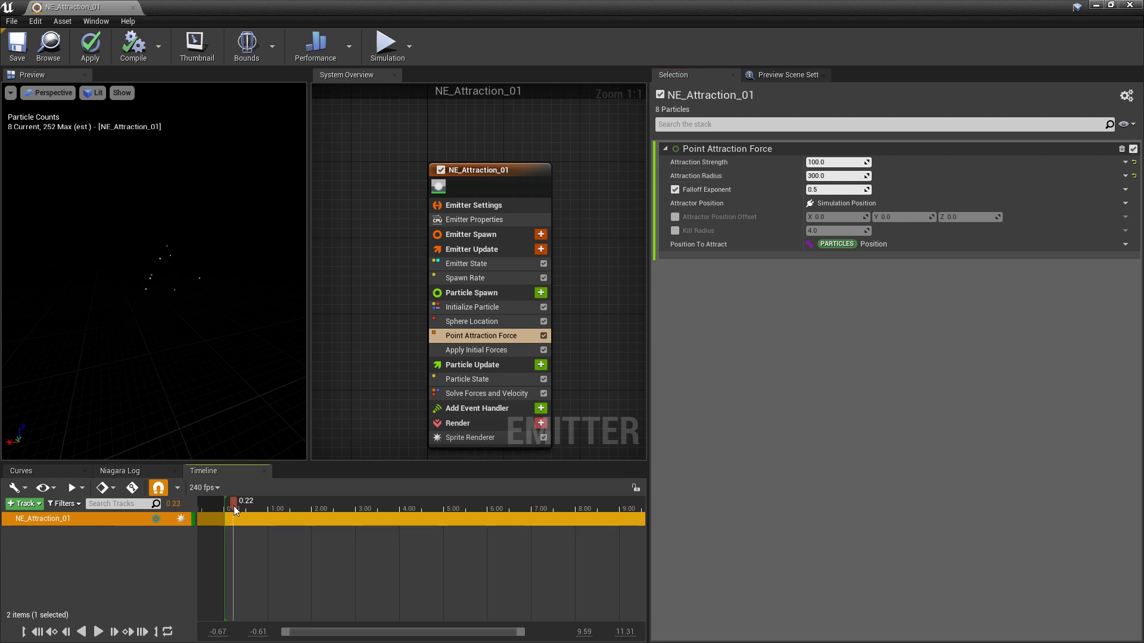
Step: Play the simulation, set the Point Attraction Force's Attraction Radius to 400, and replay from near the start
{"action": "key", "text": "space"}
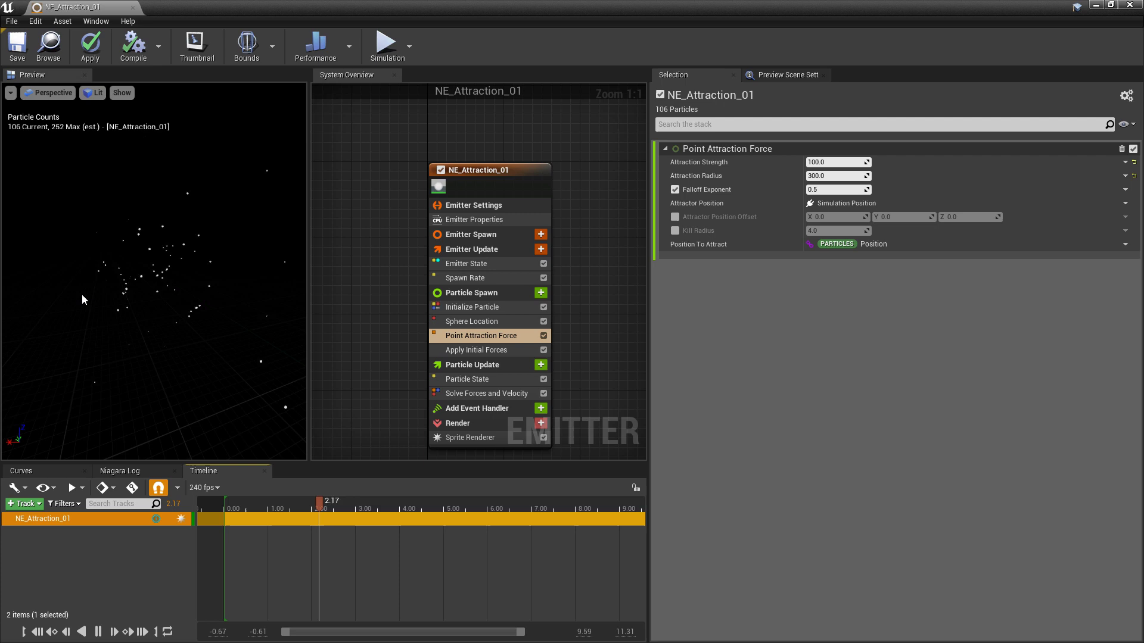
{"action": "left_click", "coordinate": [416, 505]}
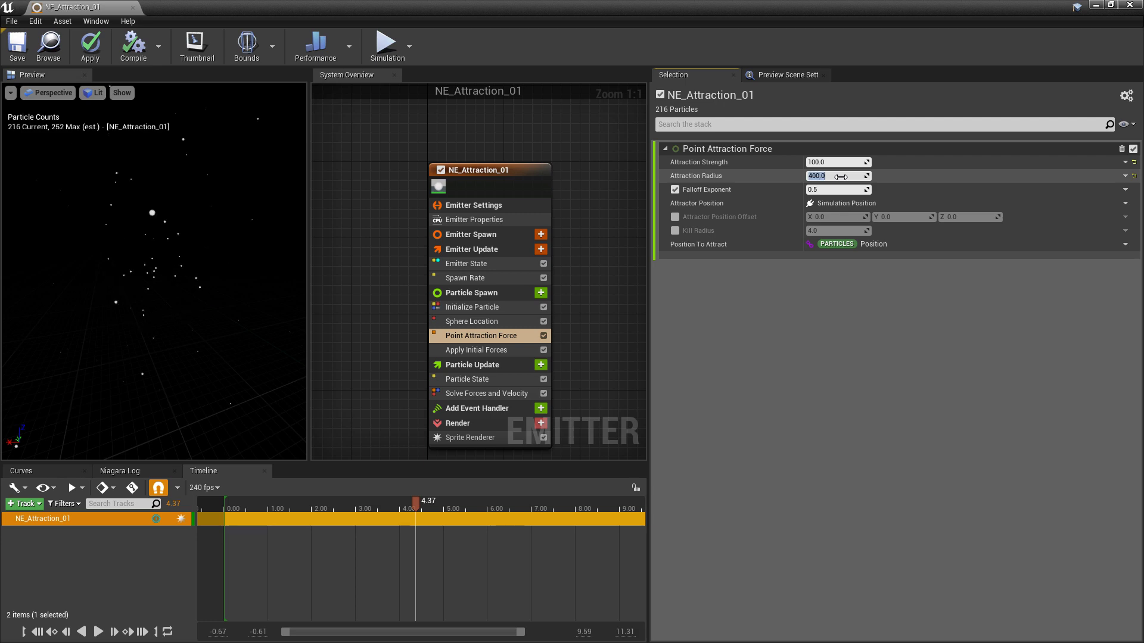
{"action": "left_click_drag", "start_coordinate": [417, 505], "coordinate": [252, 529]}
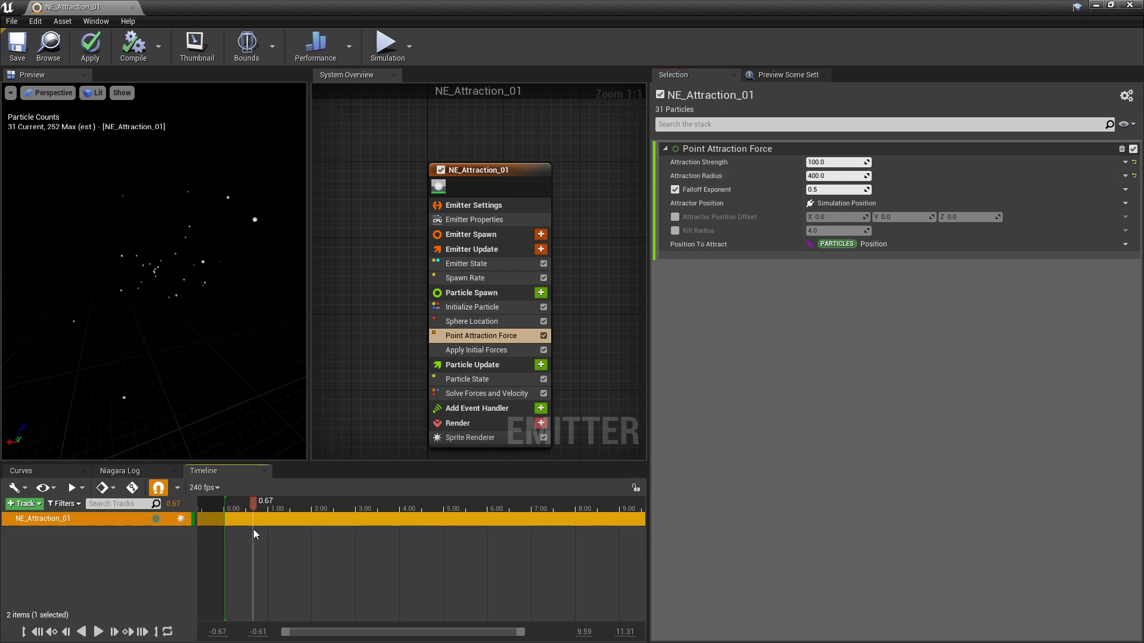
{"action": "key", "text": "space"}
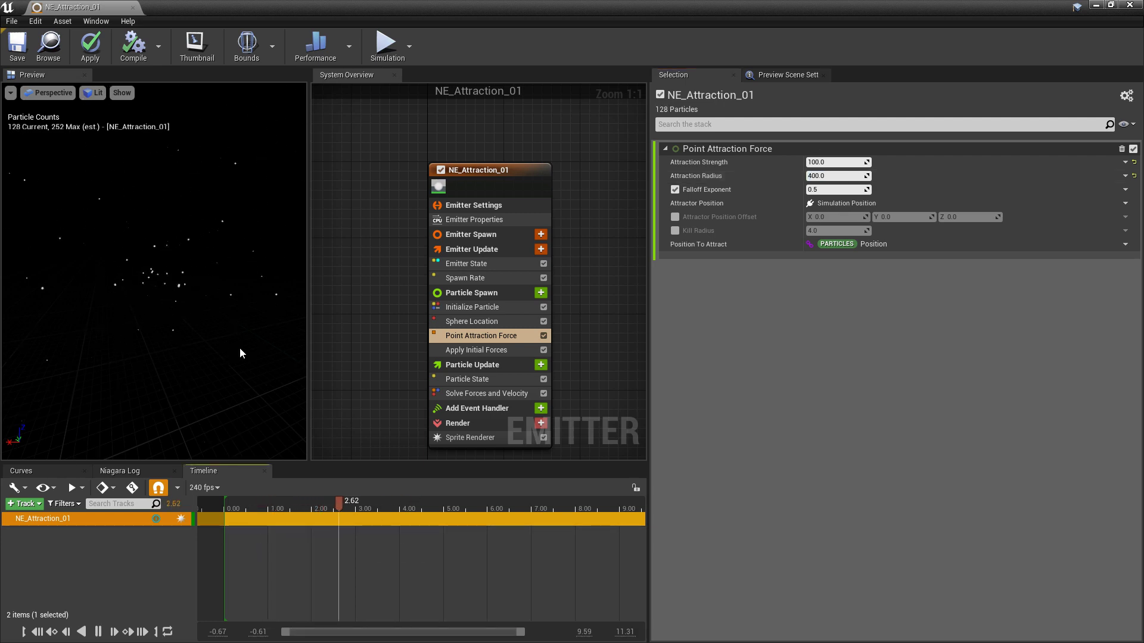
{"action": "key", "text": "space"}
Step: Set the Point Attraction Force's Attraction Strength to 20 and replay the simulation from an earlier time
{"action": "left_click", "coordinate": [837, 162]}
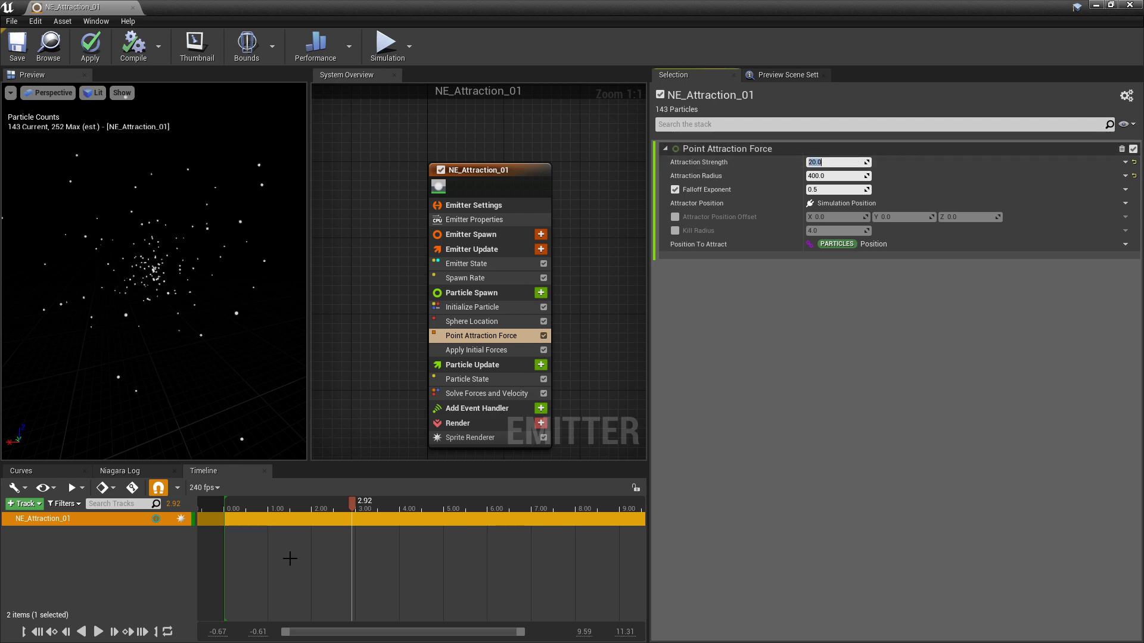
{"action": "left_click_drag", "start_coordinate": [356, 504], "coordinate": [269, 511]}
{"action": "key", "text": "space"}
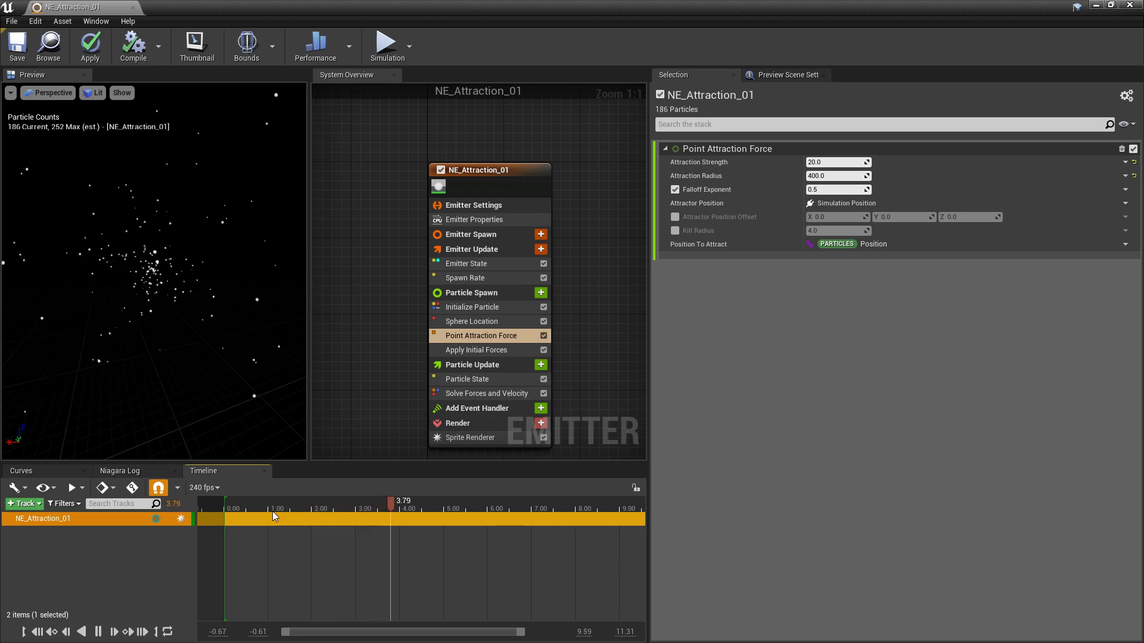
{"action": "key", "text": "space"}
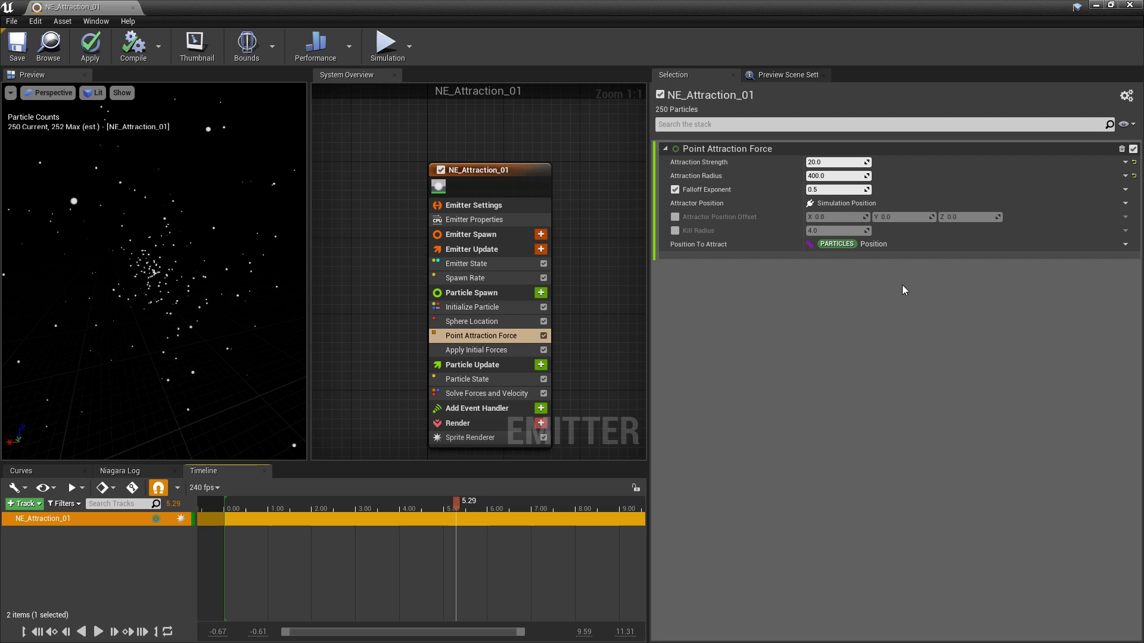
Step: Move the Point Attraction Force to Particle Update before Solve Forces and Velocity, and drive its Attraction Strength with Float from Curve
{"action": "left_click_drag", "start_coordinate": [485, 337], "coordinate": [497, 390]}
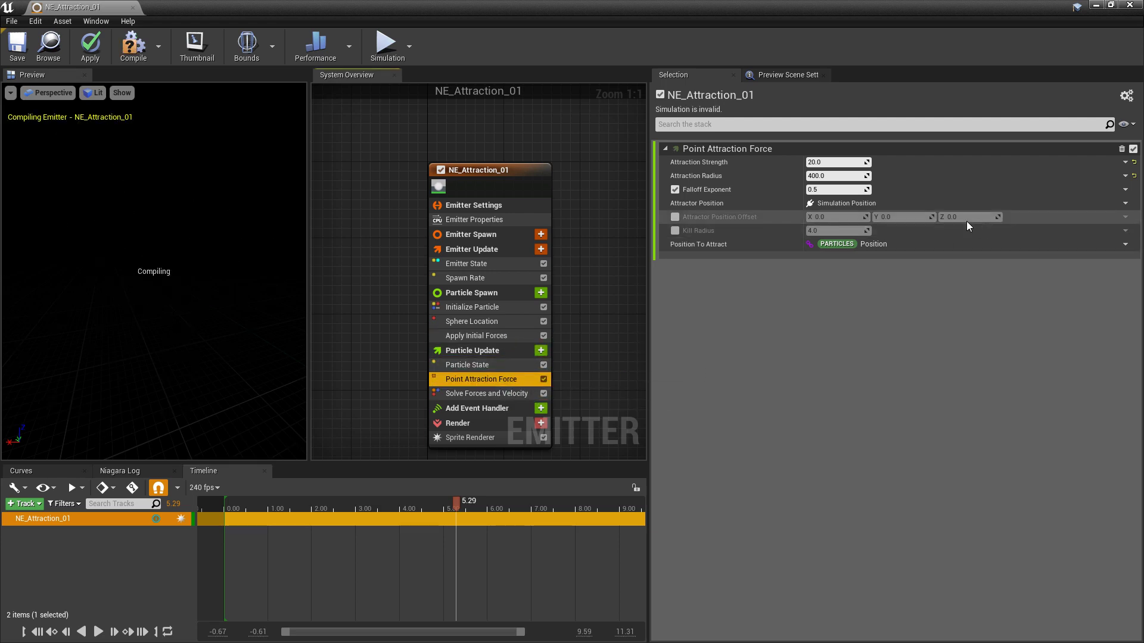
{"action": "left_click", "coordinate": [1126, 162]}
{"action": "type", "text": "cur"}
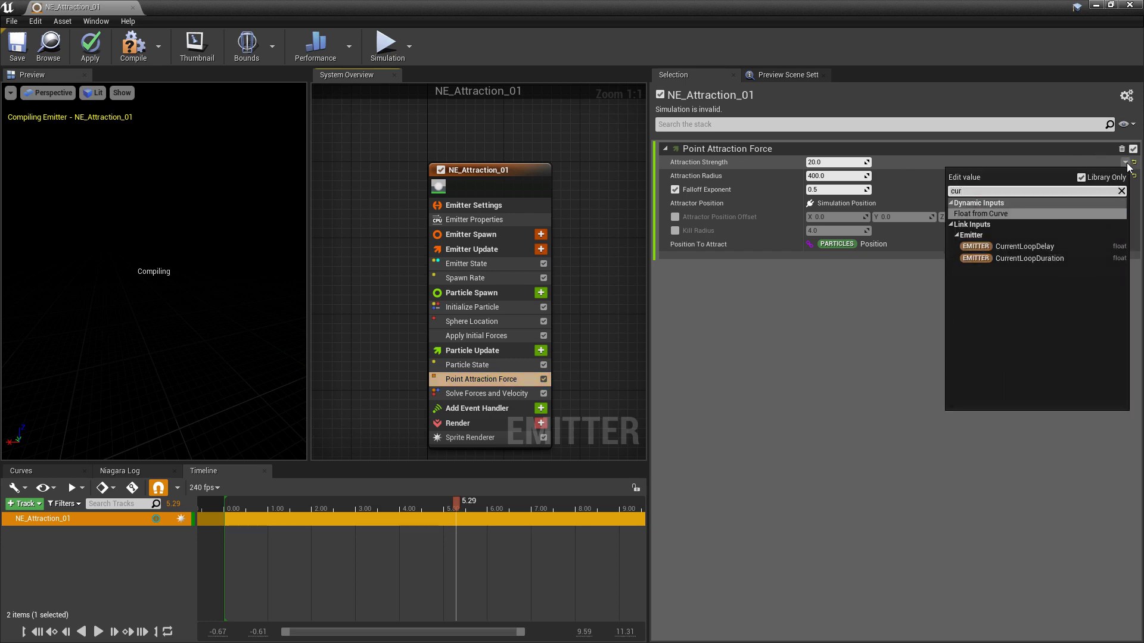
{"action": "key", "text": "Return"}
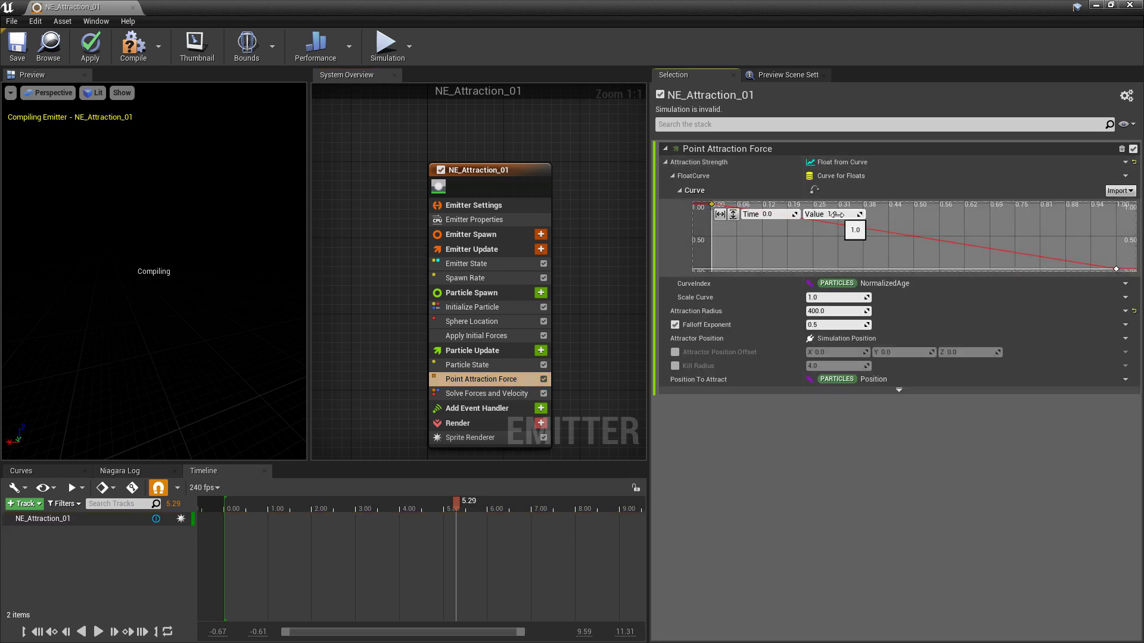
Step: Set the Attraction Strength curve's first key to 0 and add a key at about time 0.12 with value 20
{"action": "left_click", "coordinate": [836, 214]}
{"action": "key", "text": "Return"}
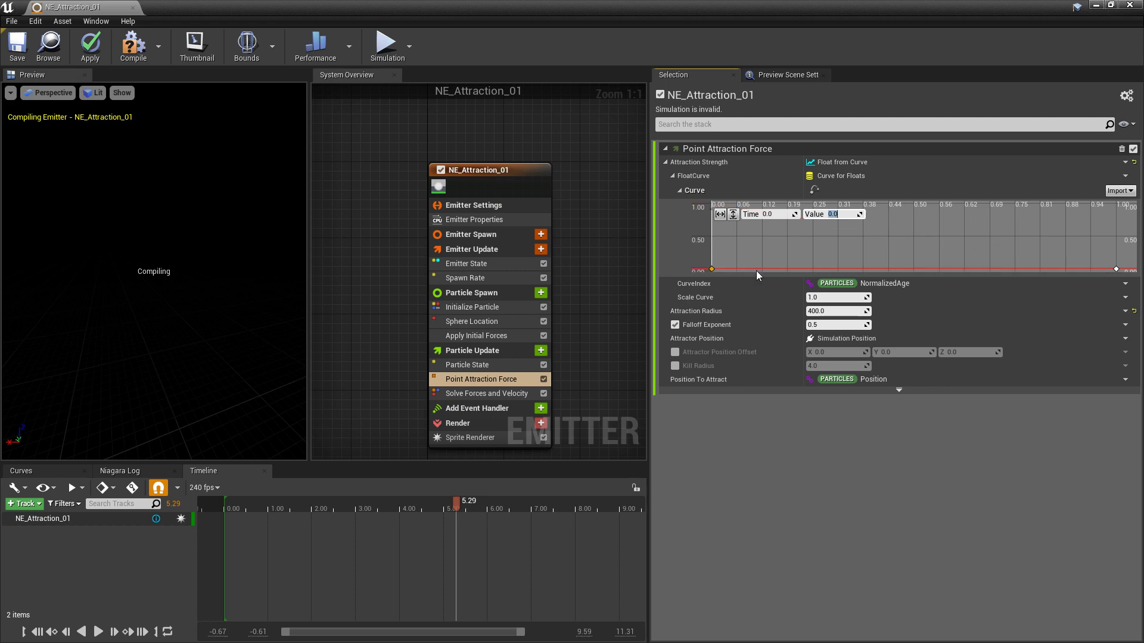
{"action": "middle_click", "coordinate": [763, 269]}
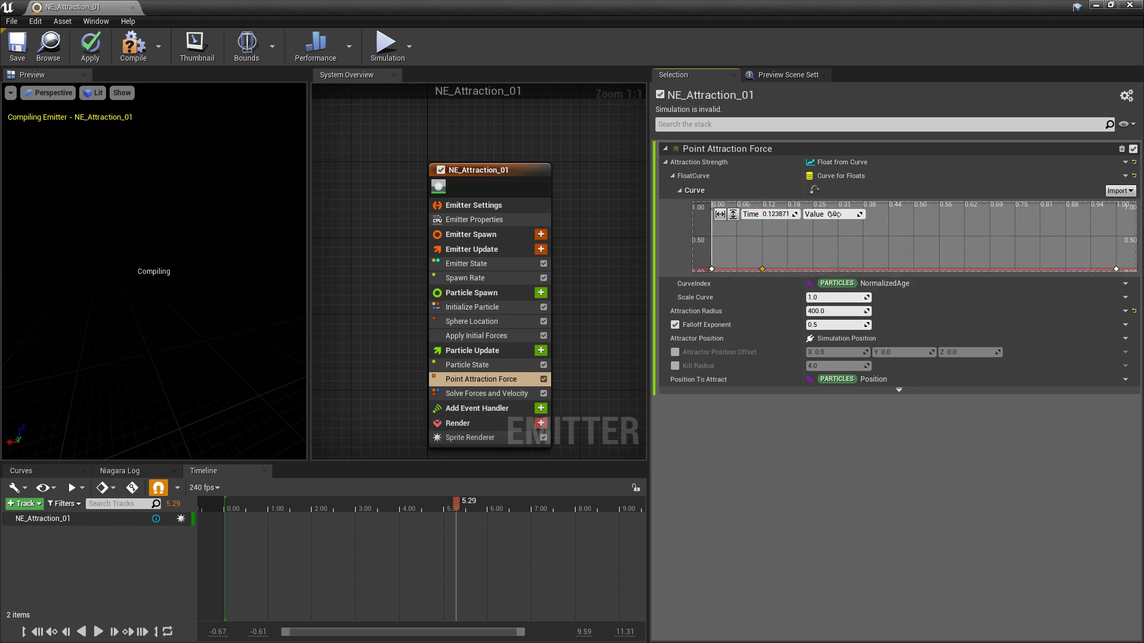
{"action": "type", "text": "20"}
{"action": "key", "text": "Return"}
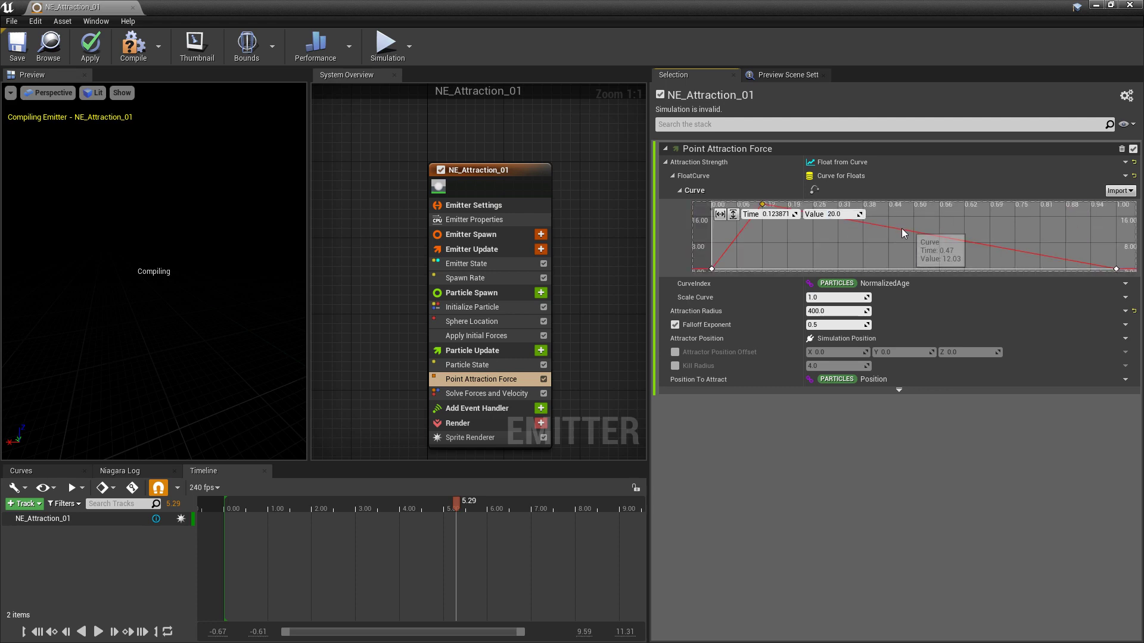
Step: Add a key to the Attraction Strength curve at about time 0.37 with value -60
{"action": "middle_click", "coordinate": [862, 225]}
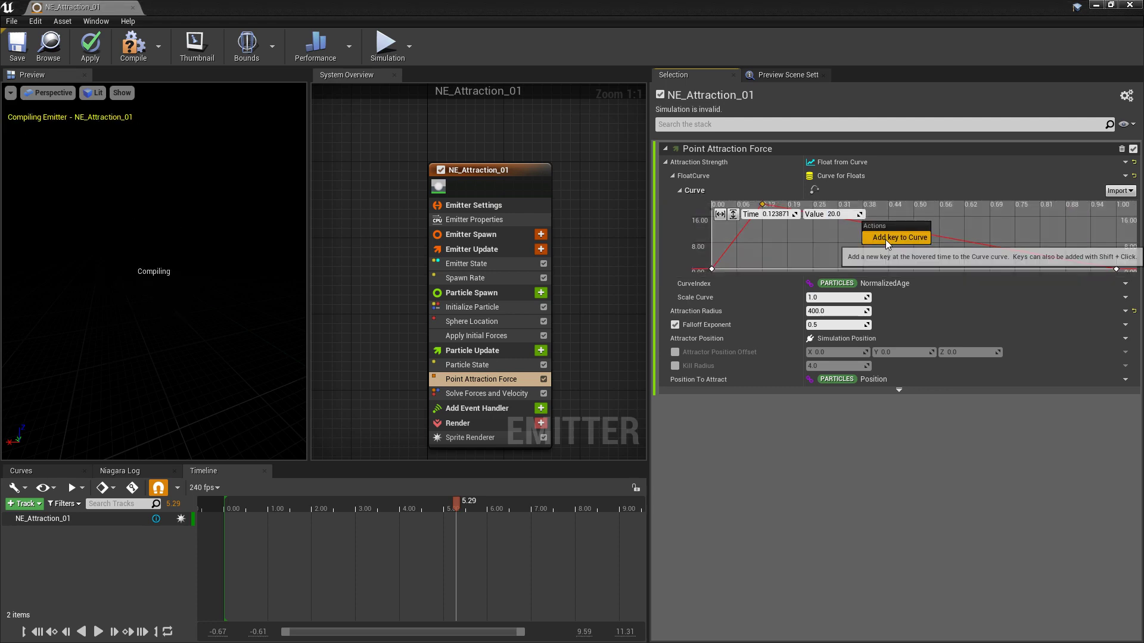
{"action": "left_click", "coordinate": [842, 215]}
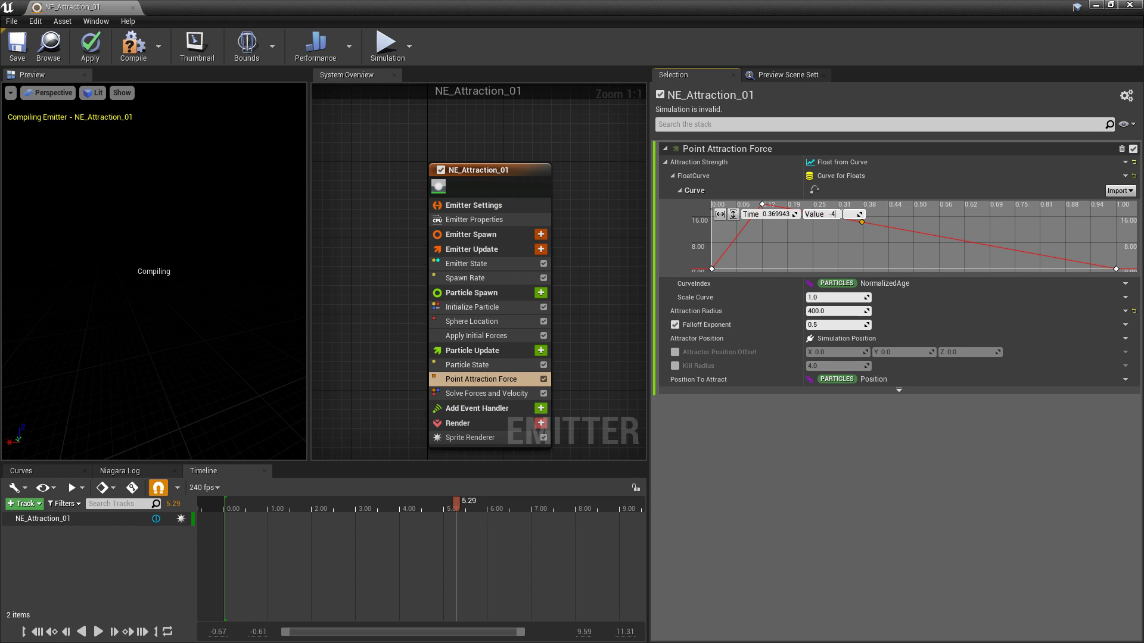
{"action": "type", "text": "-60"}
{"action": "key", "text": "Return"}
Step: Add a key to the Attraction Strength curve at about time 0.74 with value 0
{"action": "right_click_drag", "start_coordinate": [942, 239], "coordinate": [923, 209]}
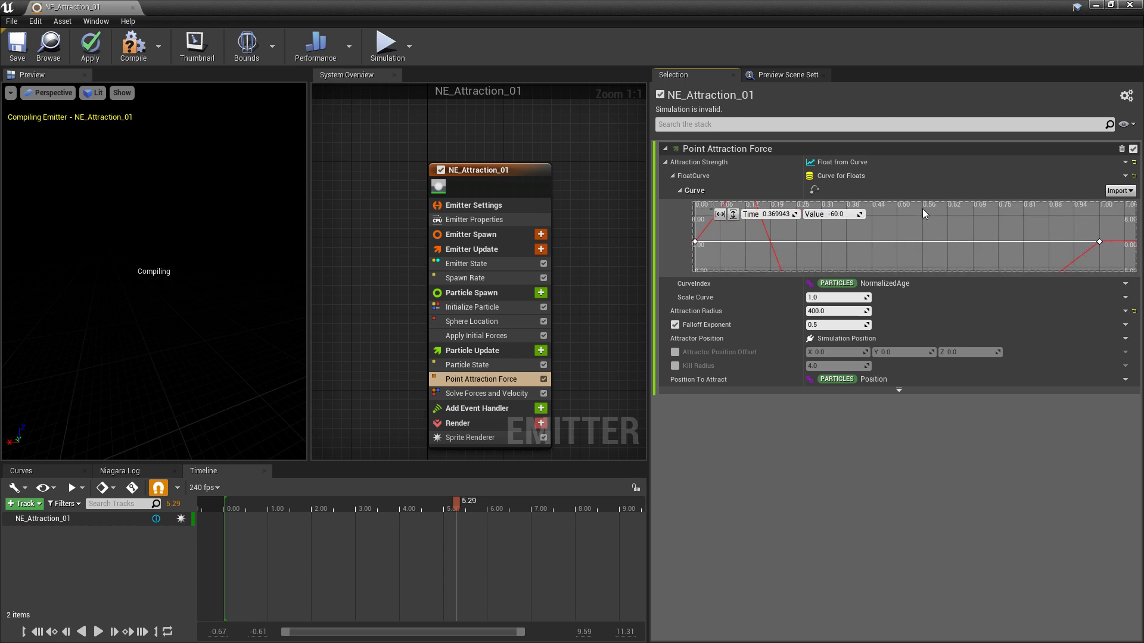
{"action": "scroll", "coordinate": [922, 209], "scroll_direction": "down", "scroll_amount": 5}
{"action": "right_click_drag", "start_coordinate": [975, 255], "coordinate": [971, 223]}
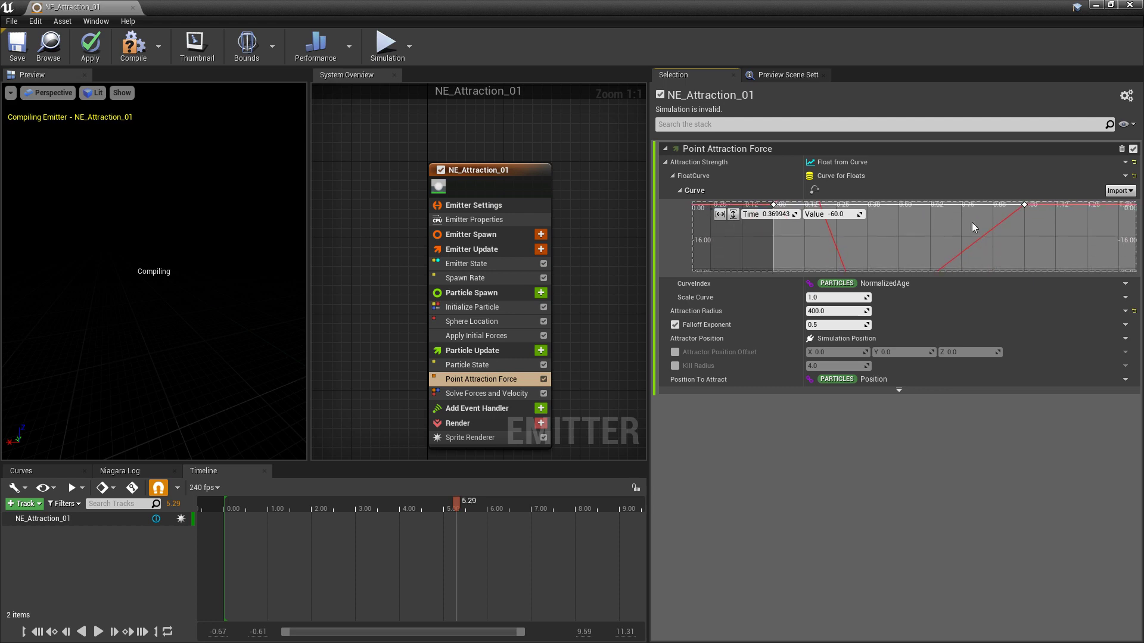
{"action": "right_click", "coordinate": [960, 252]}
{"action": "left_click", "coordinate": [983, 268]}
{"action": "left_click", "coordinate": [846, 214]}
{"action": "type", "text": "0"}
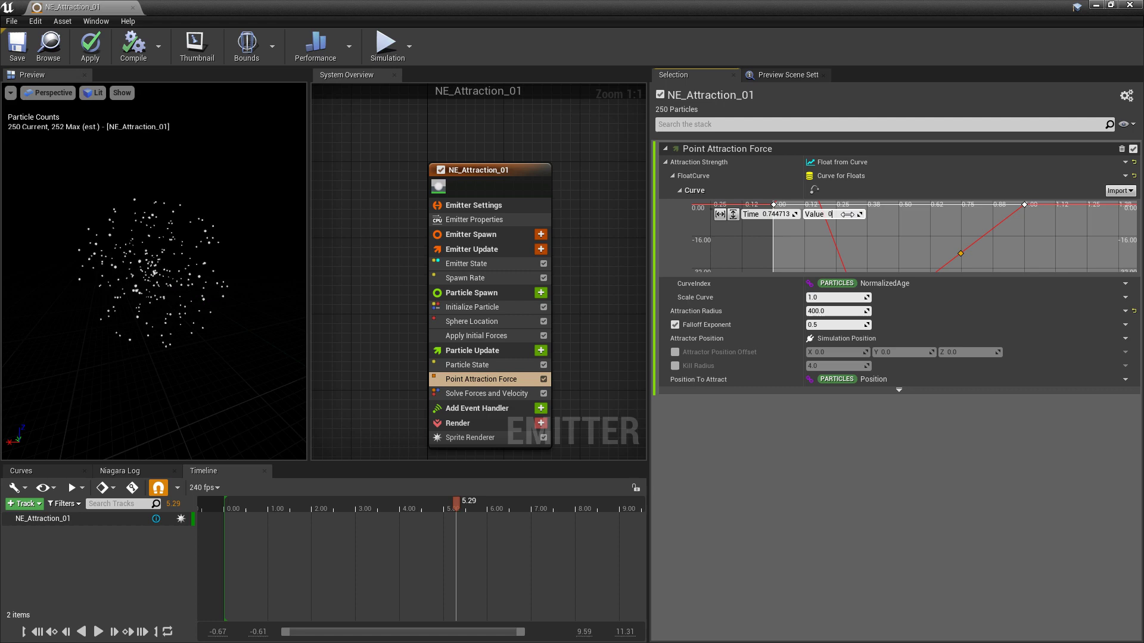
{"action": "key", "text": "Return"}
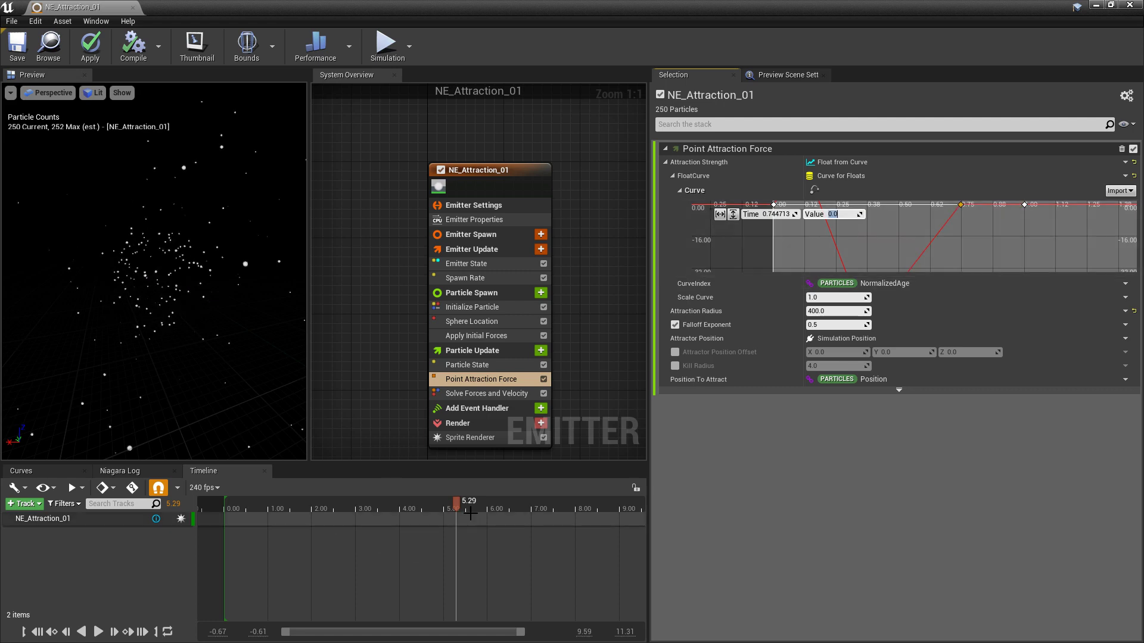
Step: Replay the simulation from the start to check how the curve-driven attraction moves the particles
{"action": "left_click_drag", "start_coordinate": [456, 502], "coordinate": [226, 531]}
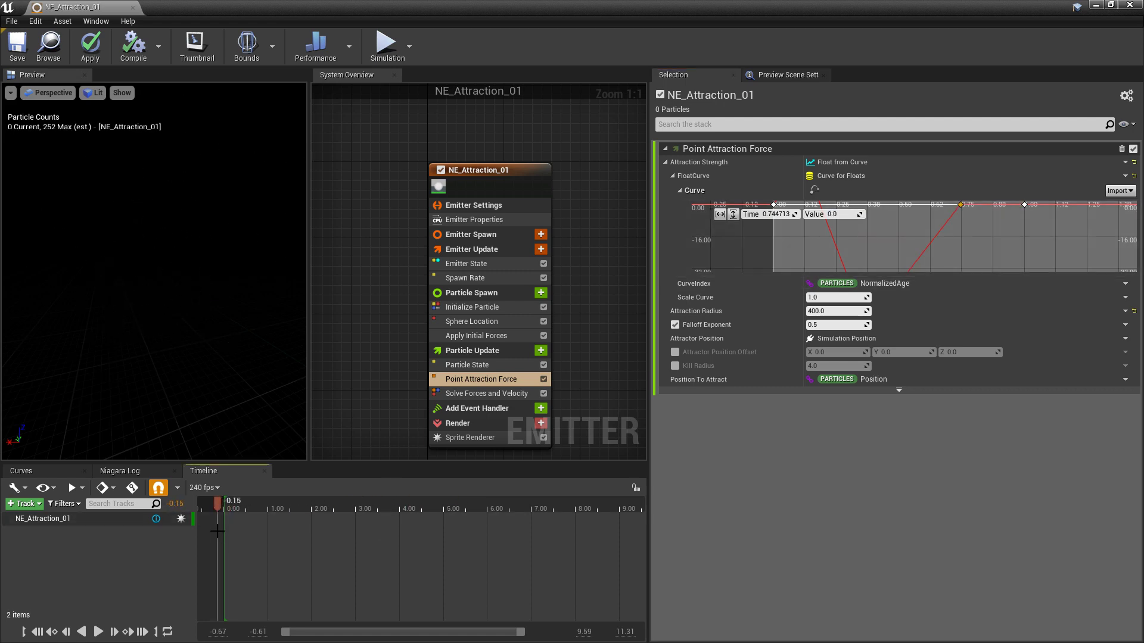
{"action": "key", "text": "space"}
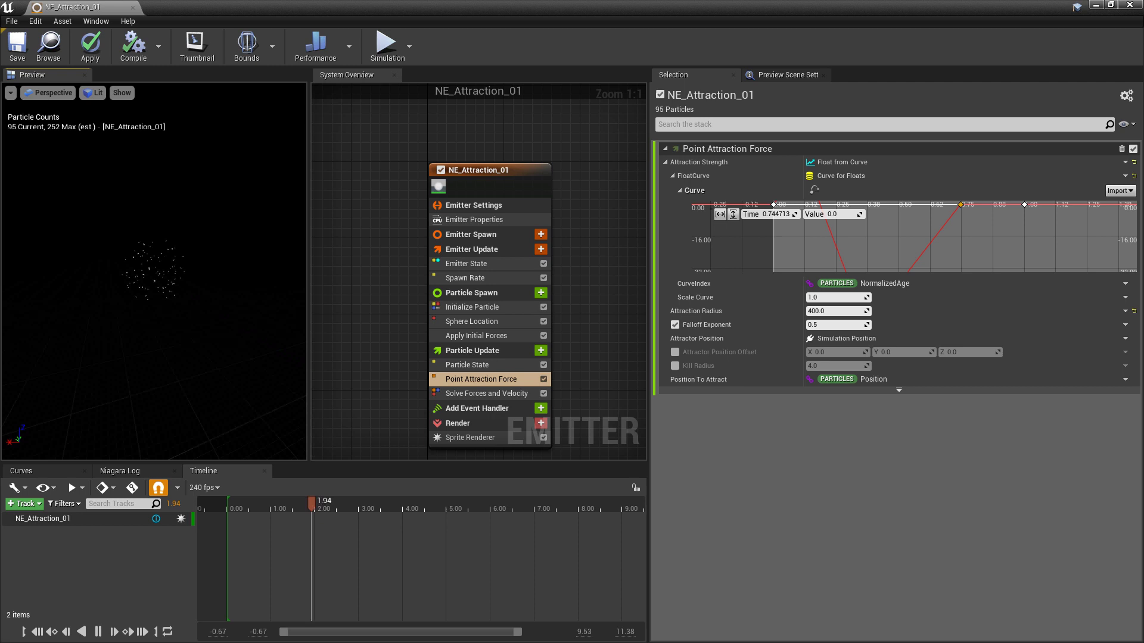
{"action": "left_click", "coordinate": [377, 511]}
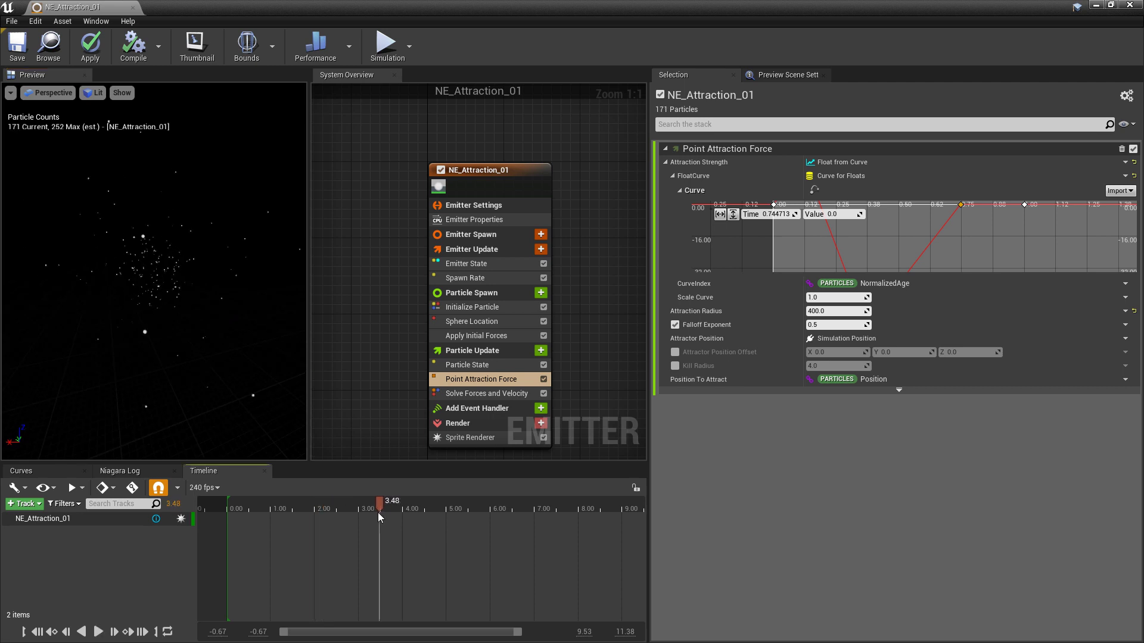
Step: Replace the Point Attraction Force with a Line Attraction Force in Particle Spawn, placed before Apply Initial Forces, and apply the change
{"action": "left_click", "coordinate": [480, 379]}
{"action": "key", "text": "Delete"}
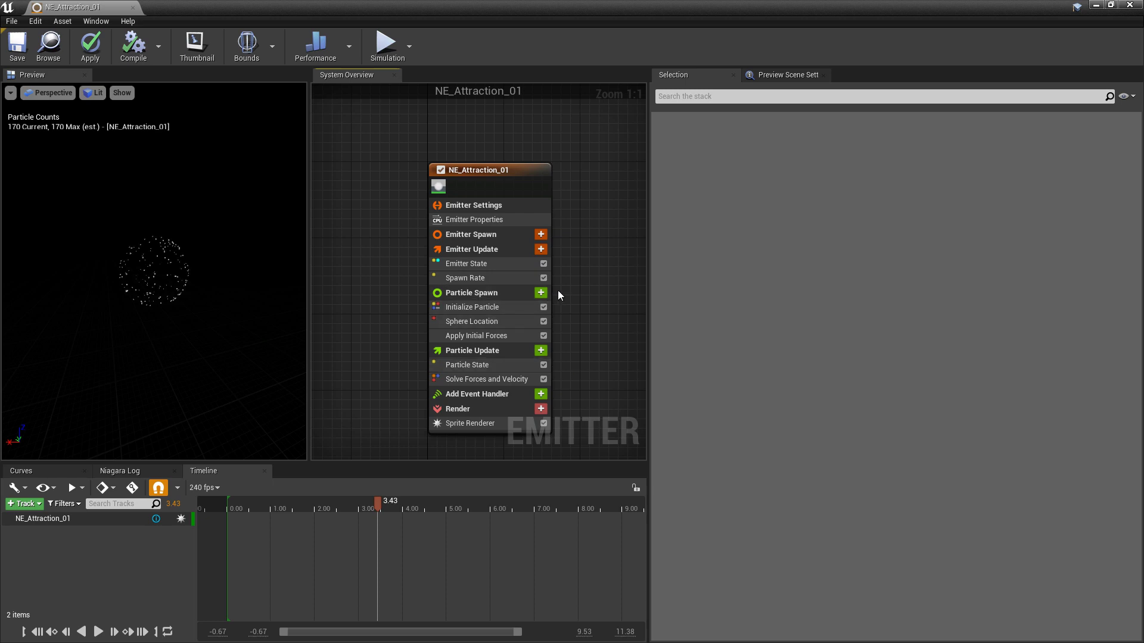
{"action": "left_click", "coordinate": [541, 292]}
{"action": "type", "text": "att"}
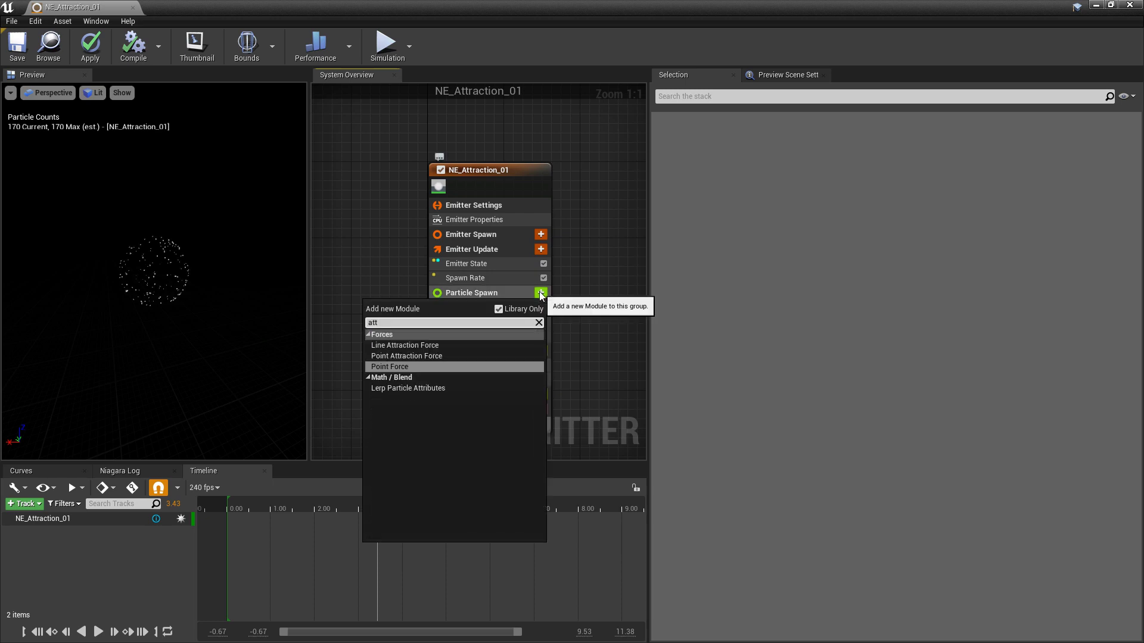
{"action": "key", "text": "Up"}
{"action": "key", "text": "Up"}
{"action": "key", "text": "Return"}
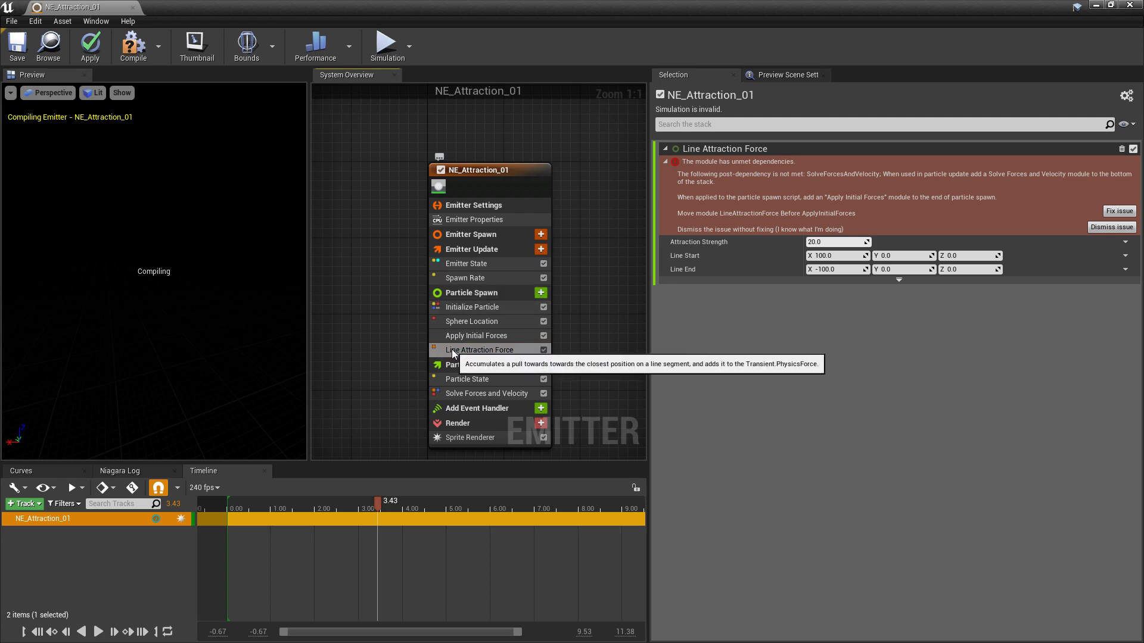
{"action": "left_click_drag", "start_coordinate": [454, 353], "coordinate": [480, 334]}
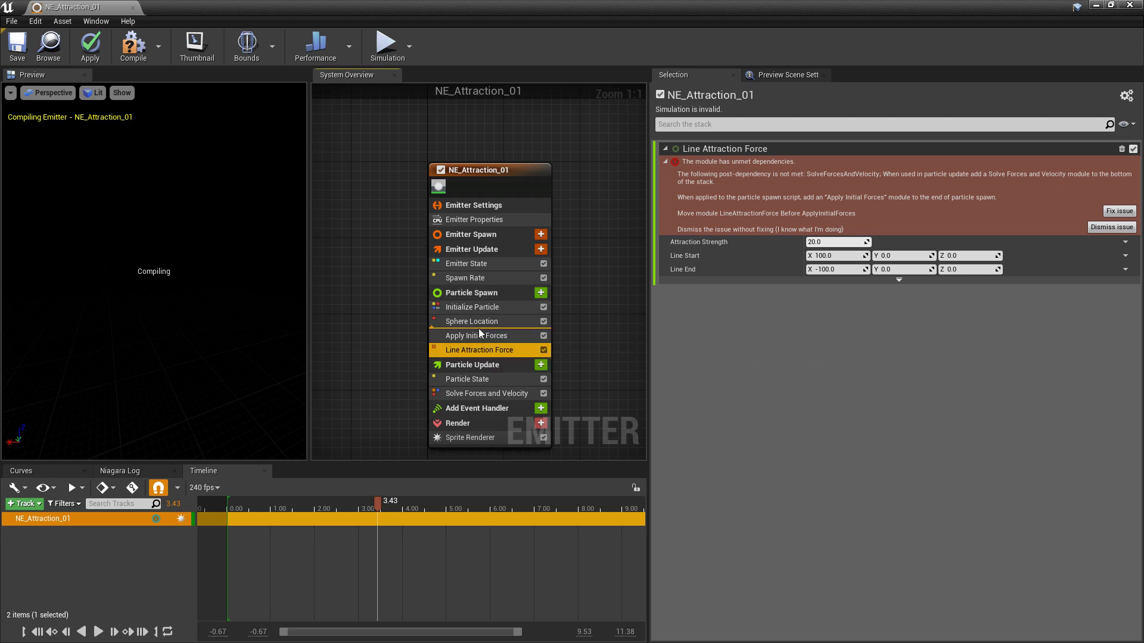
{"action": "left_click", "coordinate": [90, 47]}
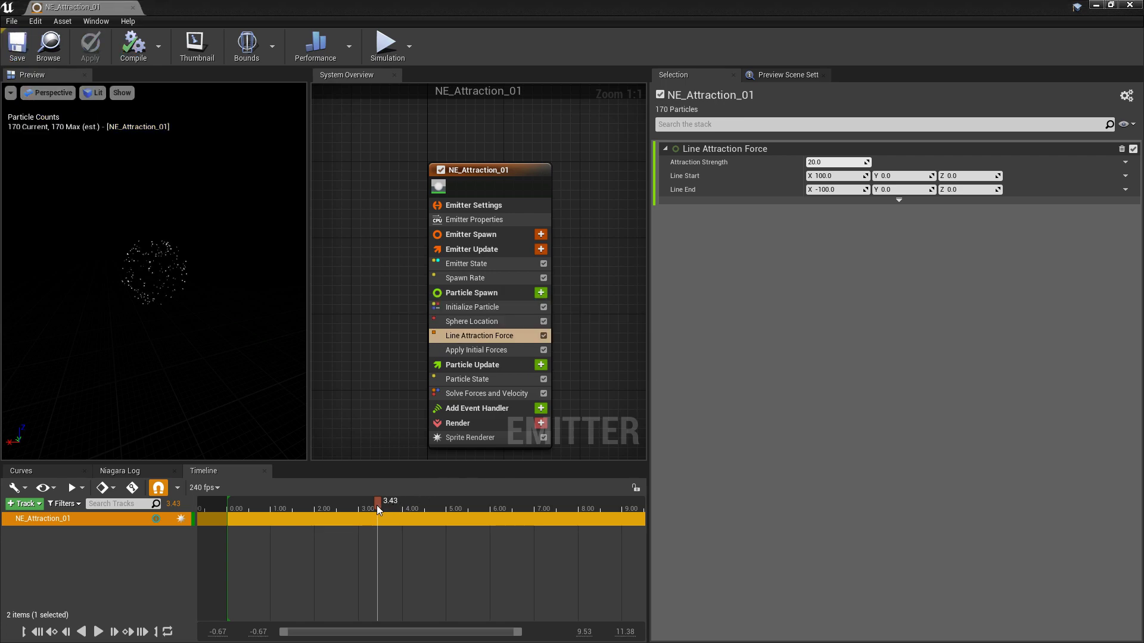
Step: Set the Line Attraction Force's Attraction Strength to 50 and then 100, previewing the simulation to compare the particle motion
{"action": "left_click_drag", "start_coordinate": [377, 505], "coordinate": [388, 535]}
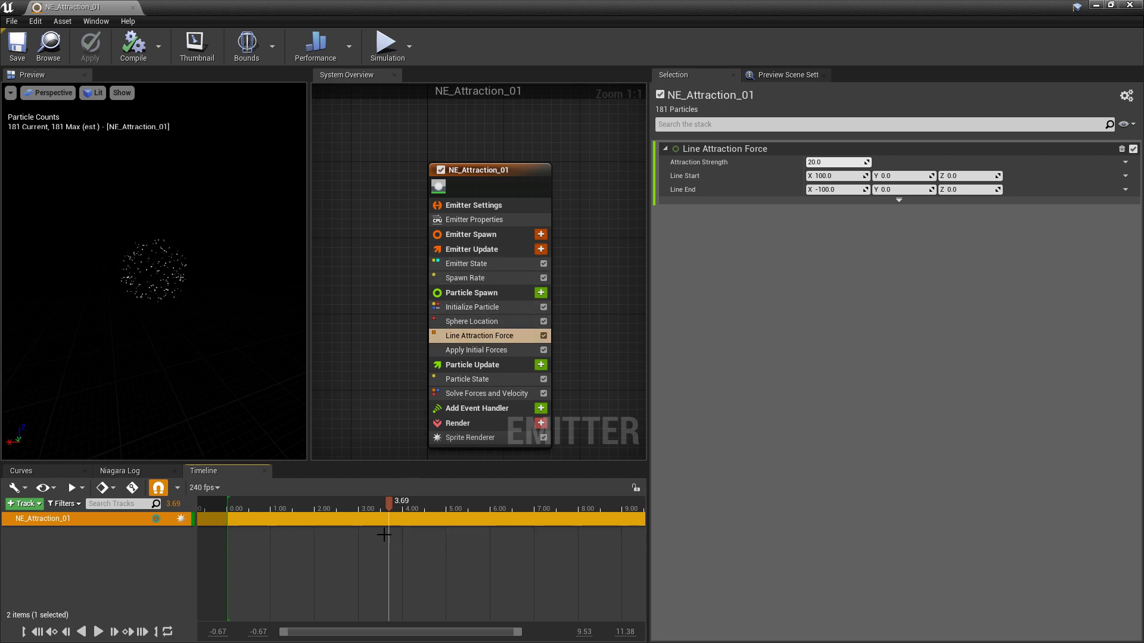
{"action": "left_click_drag", "start_coordinate": [391, 506], "coordinate": [335, 507]}
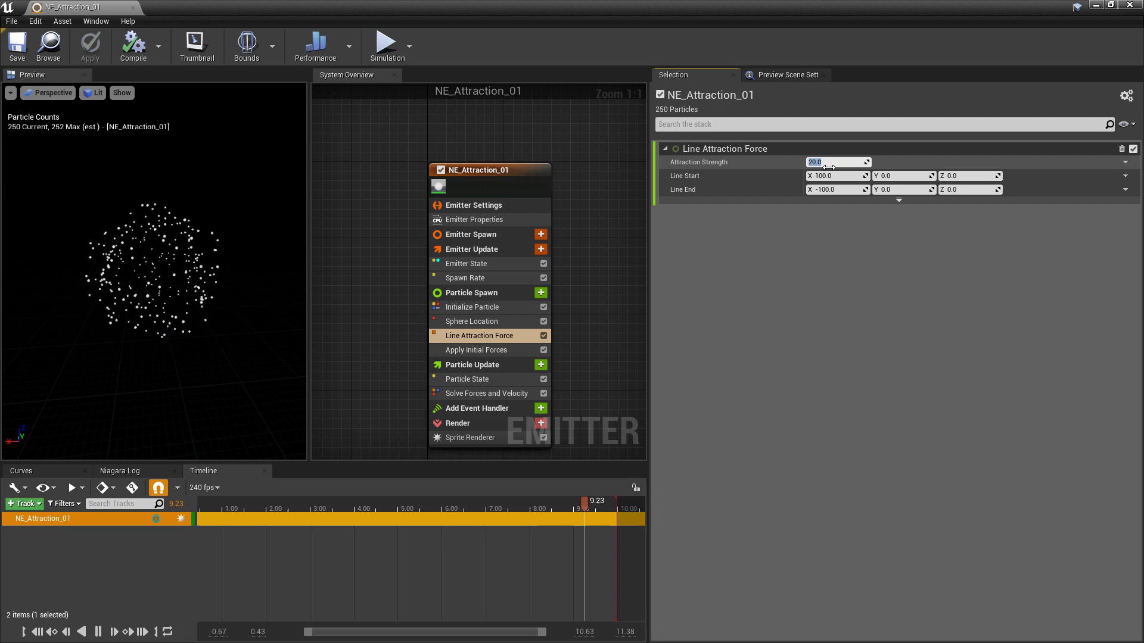
{"action": "type", "text": "50"}
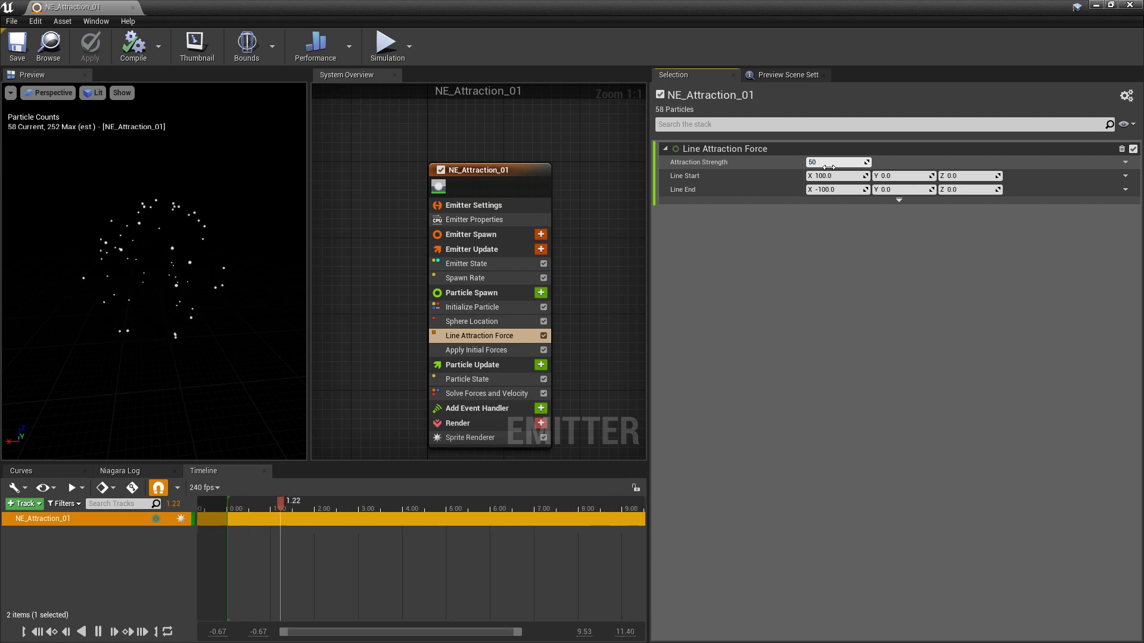
{"action": "key", "text": "Return"}
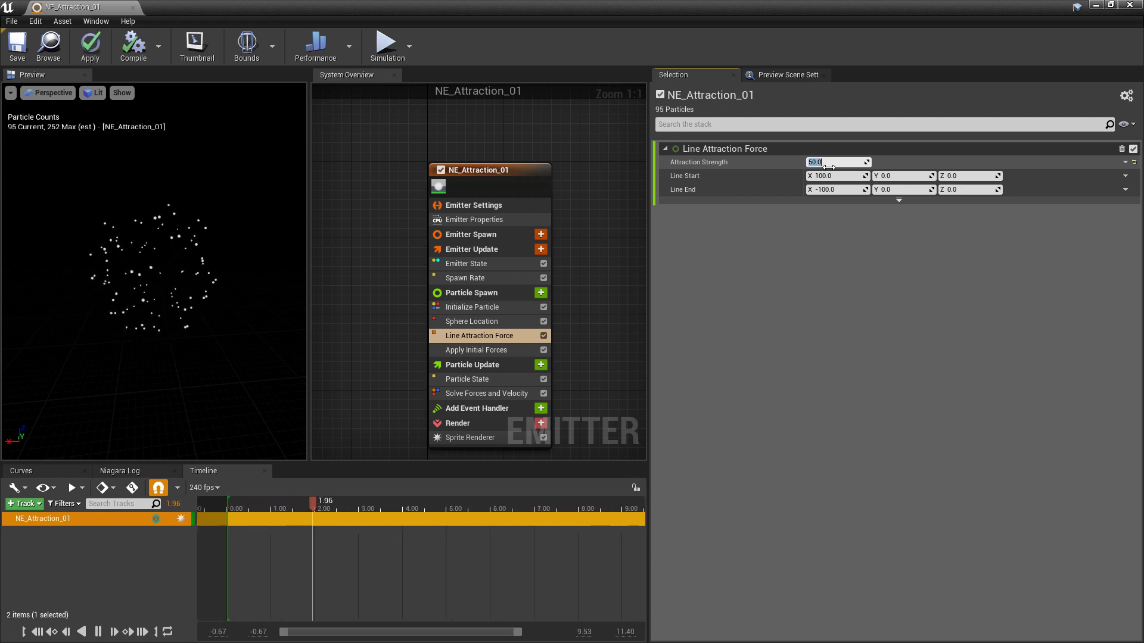
{"action": "type", "text": "100"}
{"action": "key", "text": "Return"}
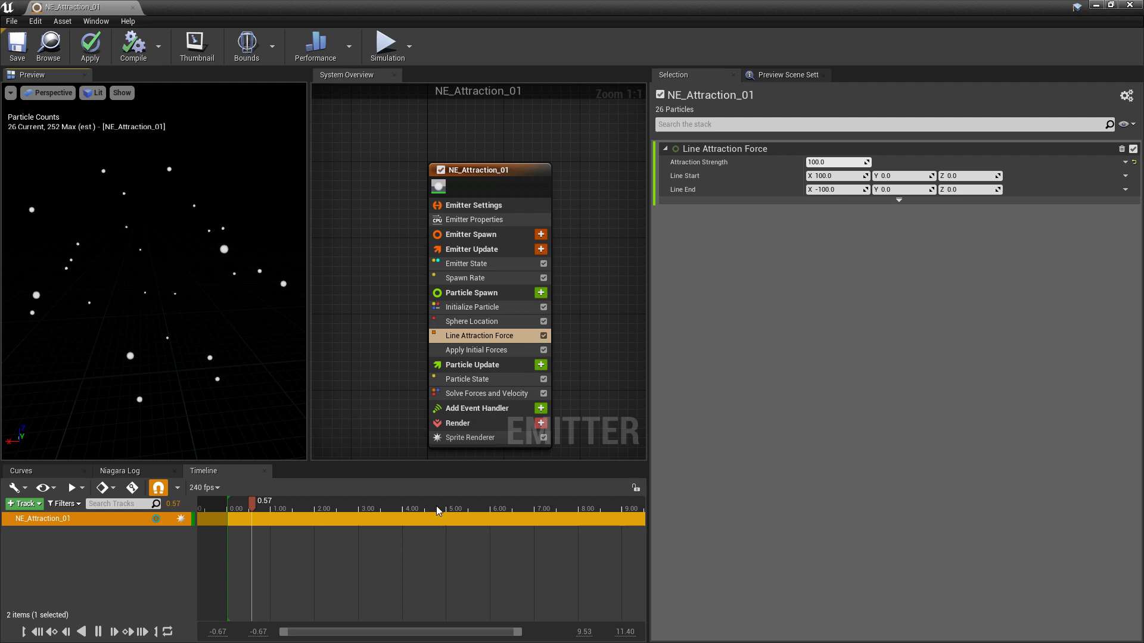
{"action": "left_click_drag", "start_coordinate": [436, 506], "coordinate": [535, 501]}
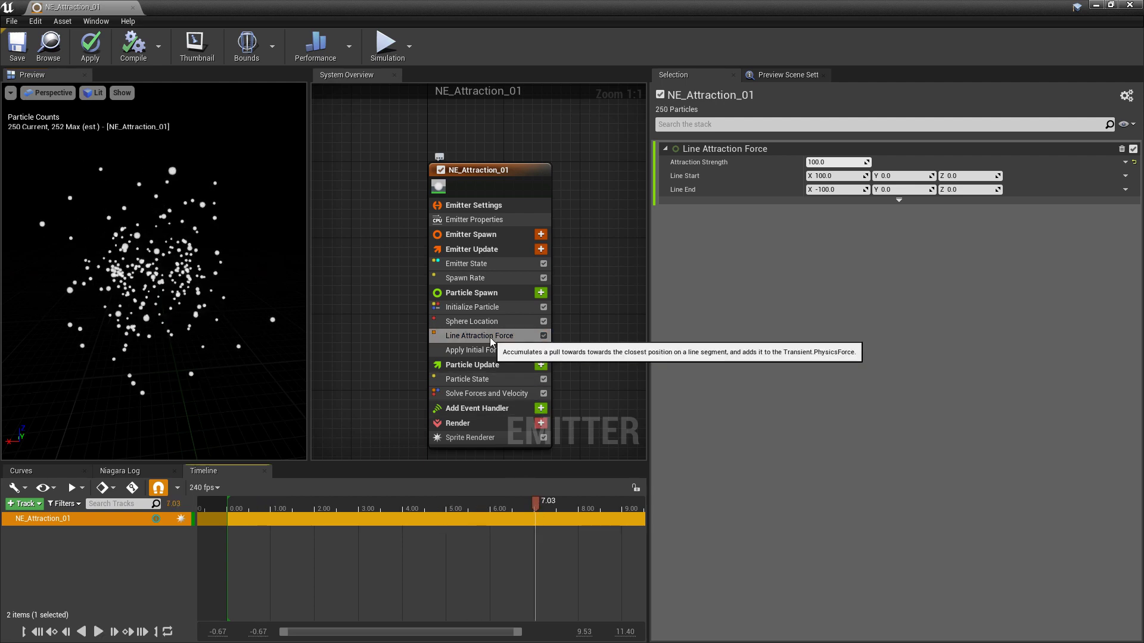
Step: Move the Line Attraction Force to Particle Update before Solve Forces and Velocity, save the emitter, and preview the simulation
{"action": "left_click_drag", "start_coordinate": [501, 335], "coordinate": [503, 392]}
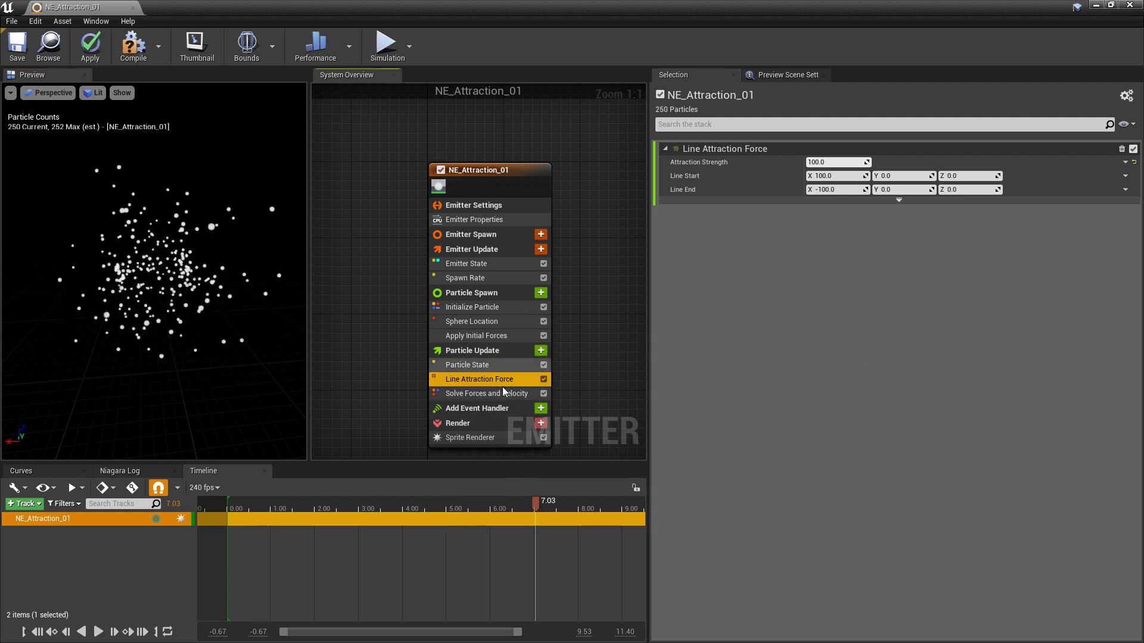
{"action": "left_click", "coordinate": [20, 47]}
{"action": "left_click_drag", "start_coordinate": [227, 352], "coordinate": [148, 399]}
{"action": "left_click_drag", "start_coordinate": [570, 506], "coordinate": [540, 504]}
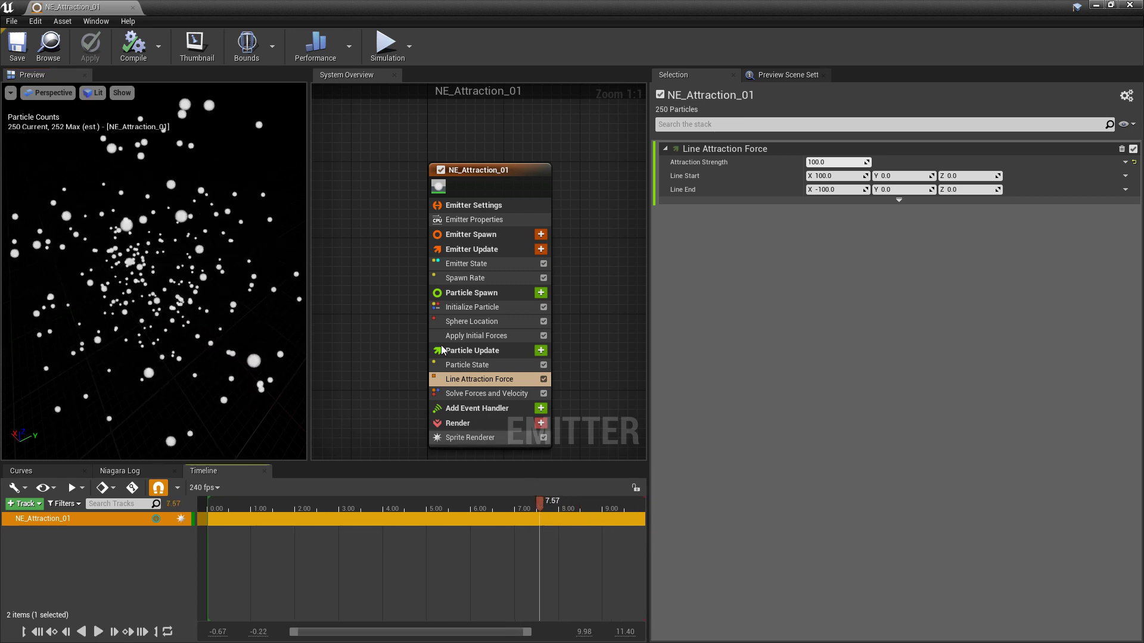
Step: Delete the Sphere Location module from Particle Spawn
{"action": "left_click", "coordinate": [505, 319]}
{"action": "key", "text": "Delete"}
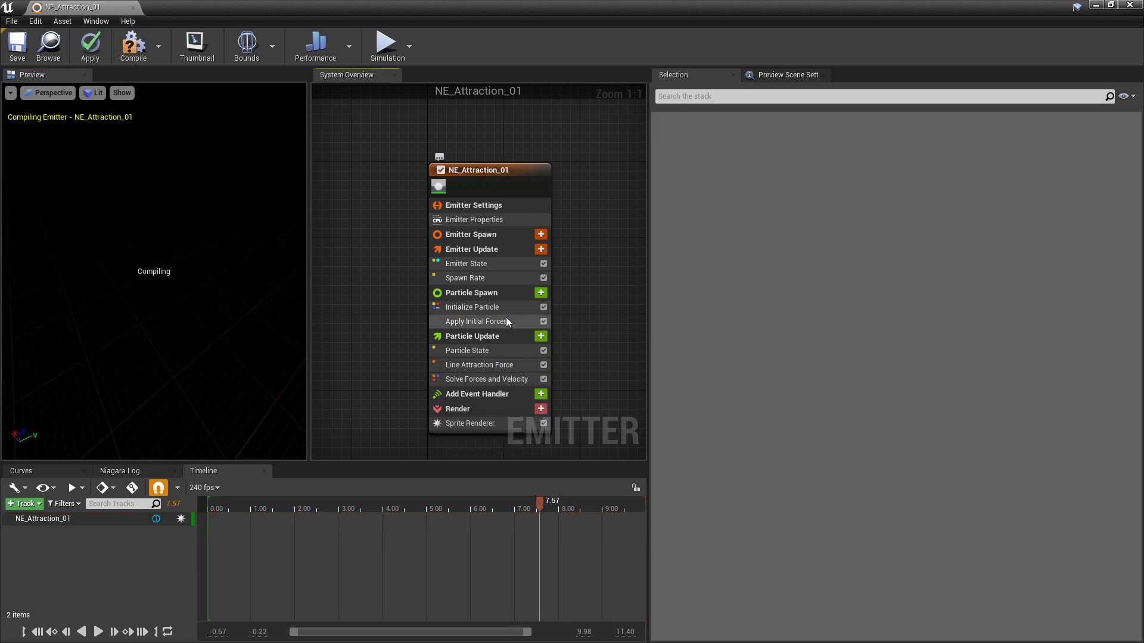
Step: Add a Box Location module to Particle Spawn, set its Box Size Y and Z to 2, and save the emitter
{"action": "left_click", "coordinate": [540, 293]}
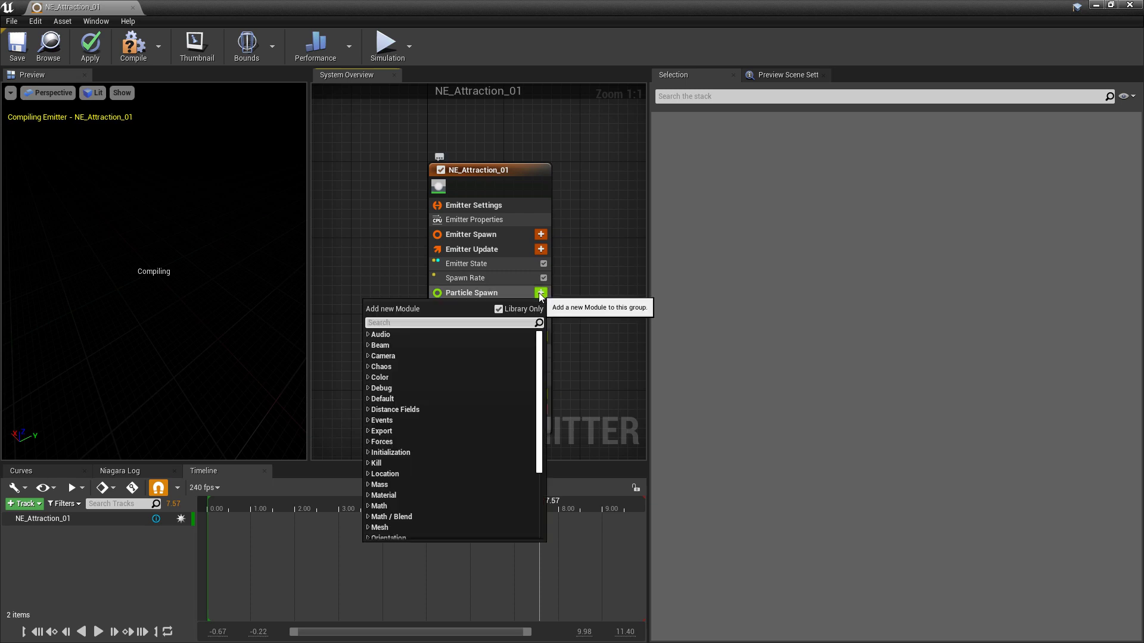
{"action": "type", "text": "box"}
{"action": "key", "text": "Return"}
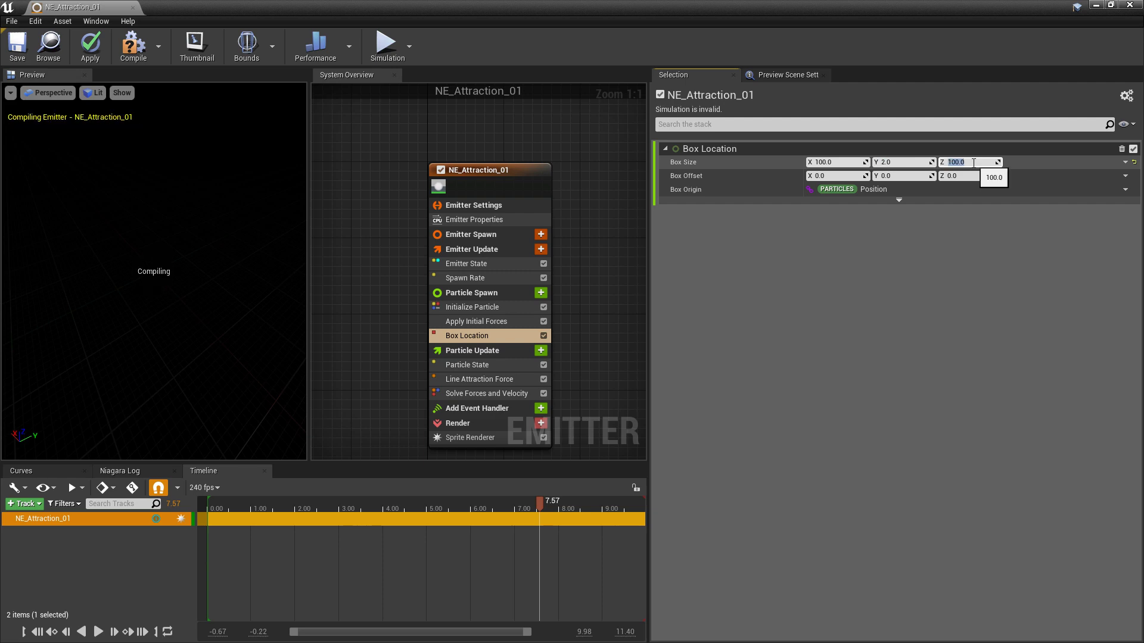
{"action": "left_click", "coordinate": [14, 46]}
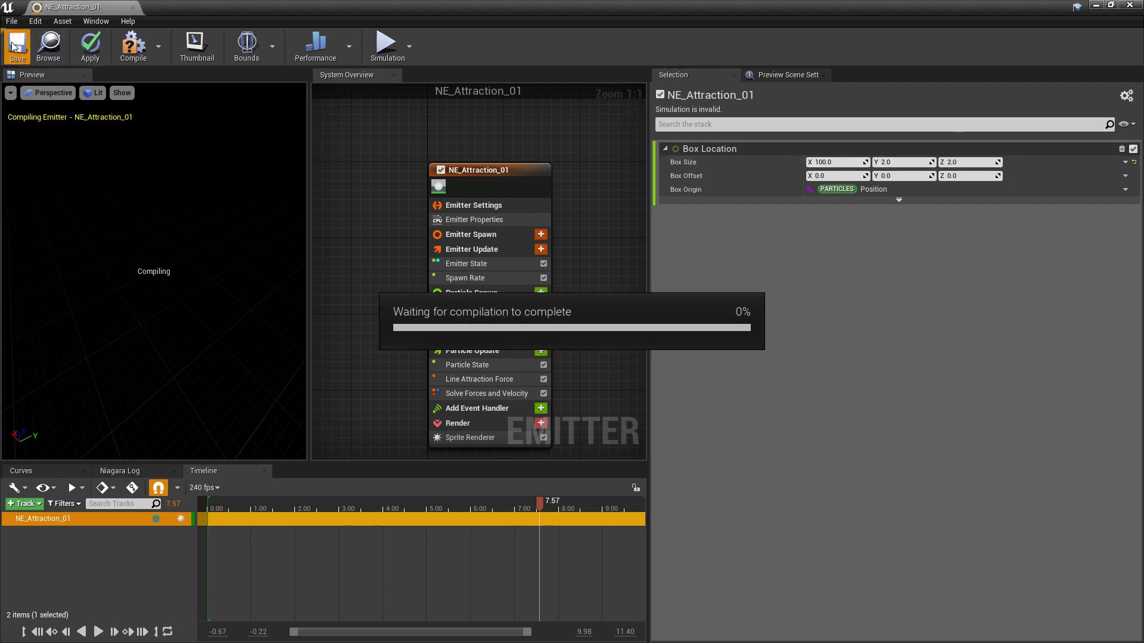
Step: Replay the simulation and examine the shape and motion of the particles spawned in the narrow box
{"action": "left_click_drag", "start_coordinate": [149, 354], "coordinate": [134, 357]}
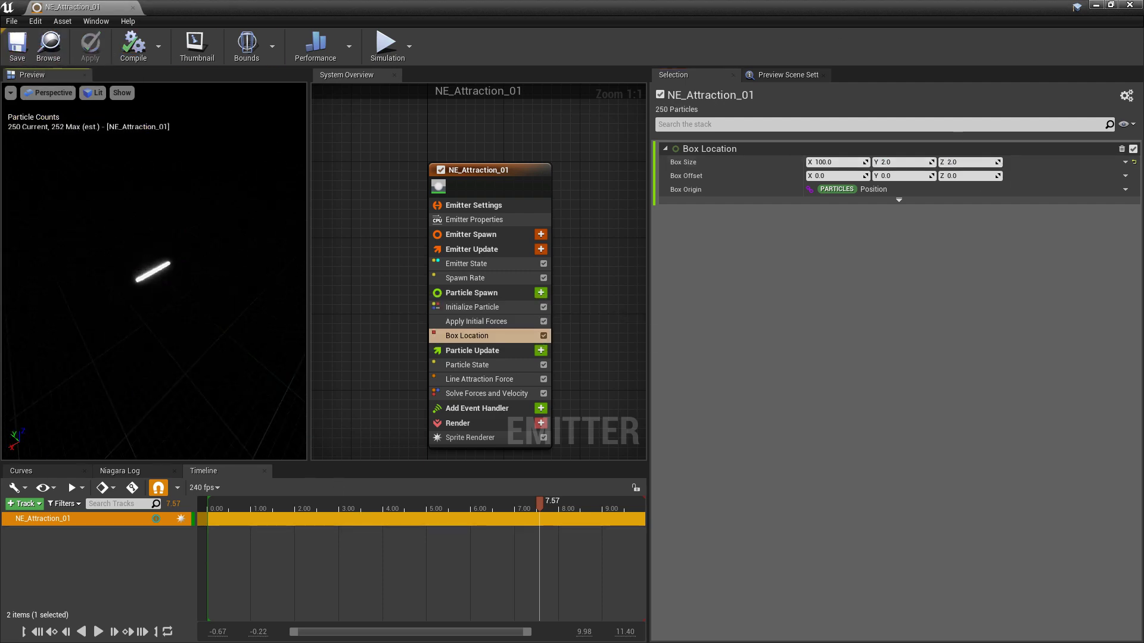
{"action": "scroll", "coordinate": [138, 277], "scroll_direction": "up", "scroll_amount": 6}
{"action": "mouse_move", "coordinate": [204, 332]}
{"action": "left_mouse_down"}
{"action": "mouse_move", "coordinate": [159, 342]}
{"action": "mouse_move", "coordinate": [193, 340]}
{"action": "left_mouse_up"}
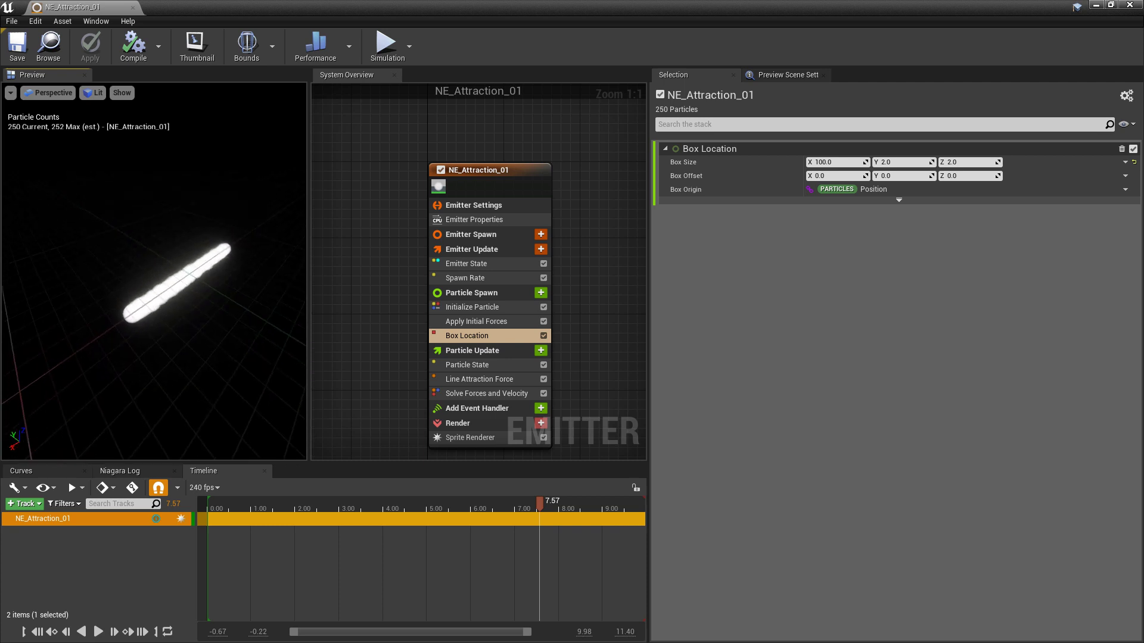
{"action": "scroll", "coordinate": [188, 290], "scroll_direction": "up", "scroll_amount": 4}
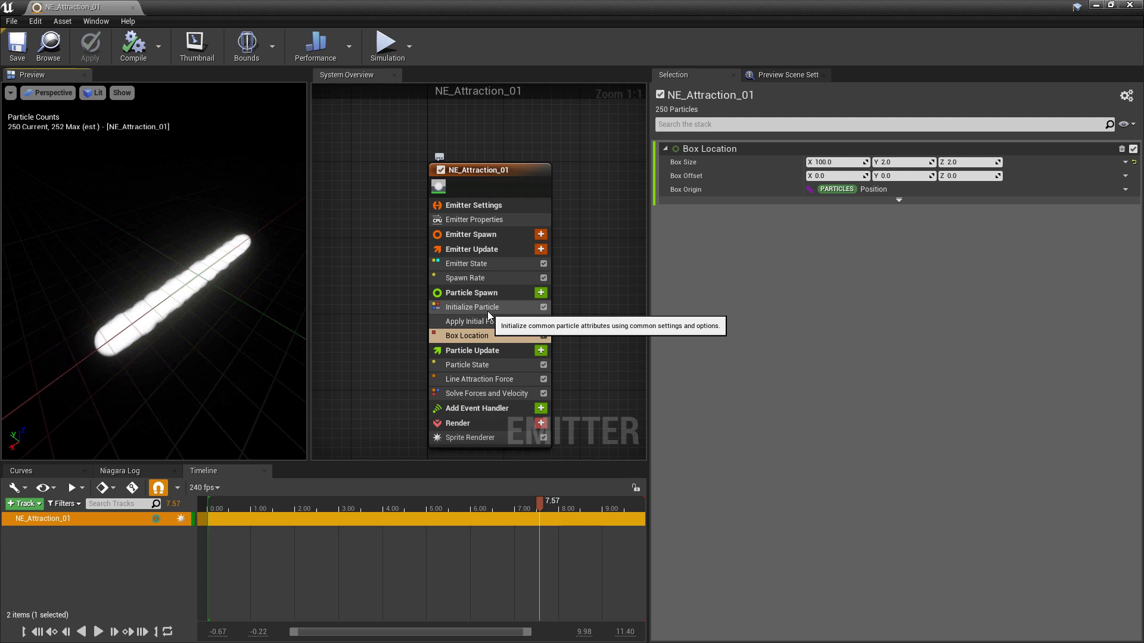
{"action": "mouse_move", "coordinate": [539, 505]}
{"action": "left_mouse_down"}
{"action": "mouse_move", "coordinate": [202, 546]}
{"action": "mouse_move", "coordinate": [236, 543]}
{"action": "left_mouse_up"}
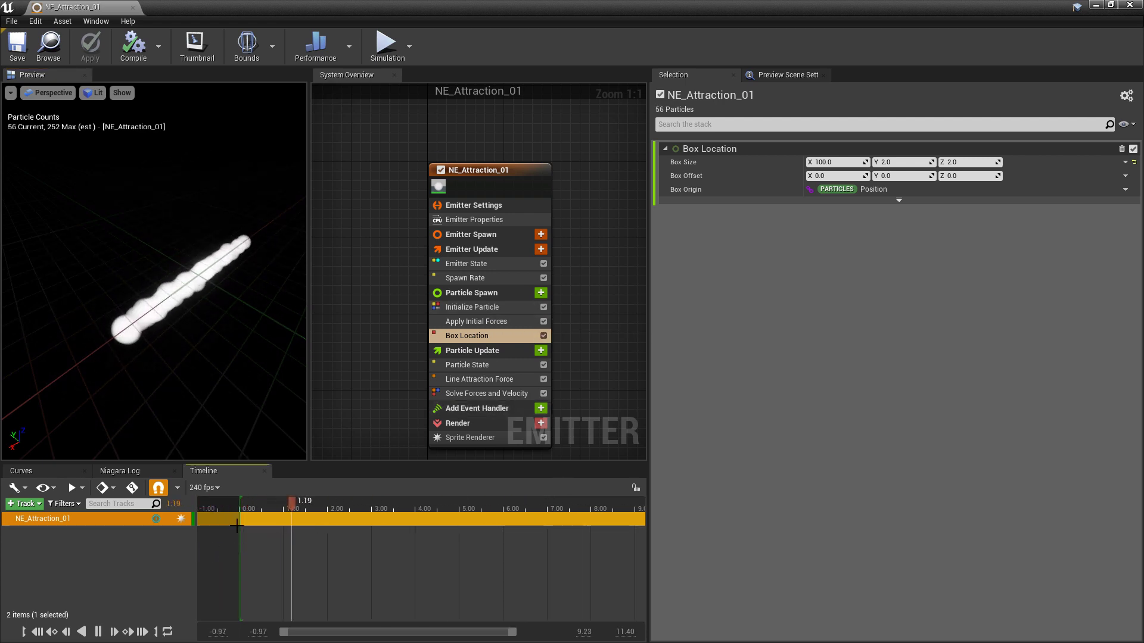
{"action": "left_click_drag", "start_coordinate": [146, 384], "coordinate": [206, 383]}
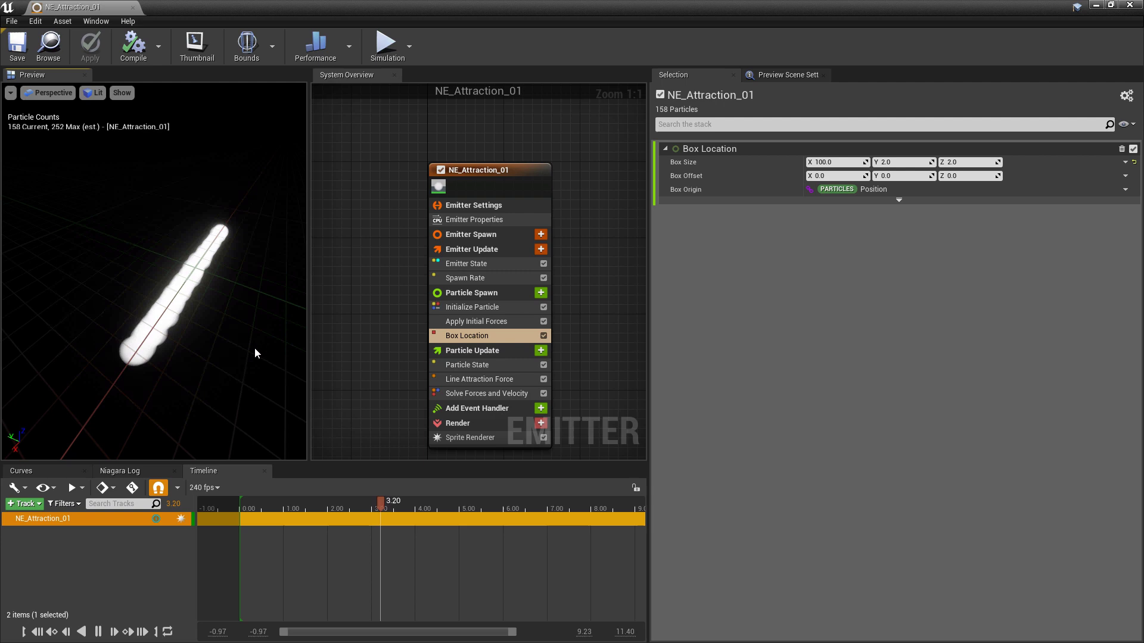
Step: Set the Box Location's Box Size Y to 20 and preview how the wider particle area behaves
{"action": "left_click", "coordinate": [899, 165]}
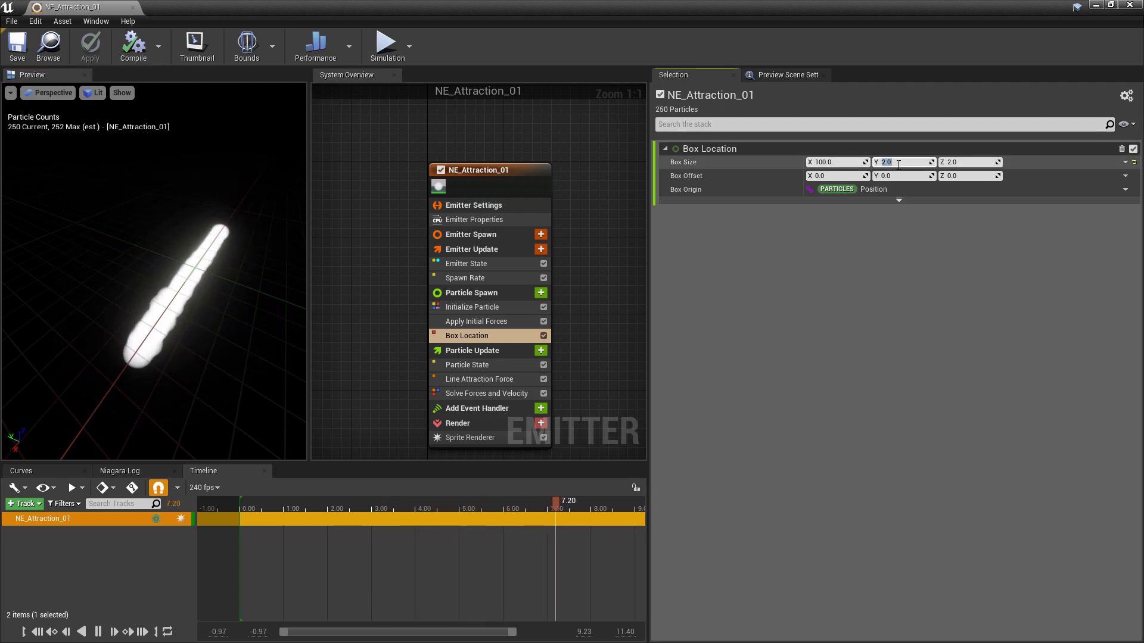
{"action": "type", "text": "20"}
{"action": "key", "text": "Return"}
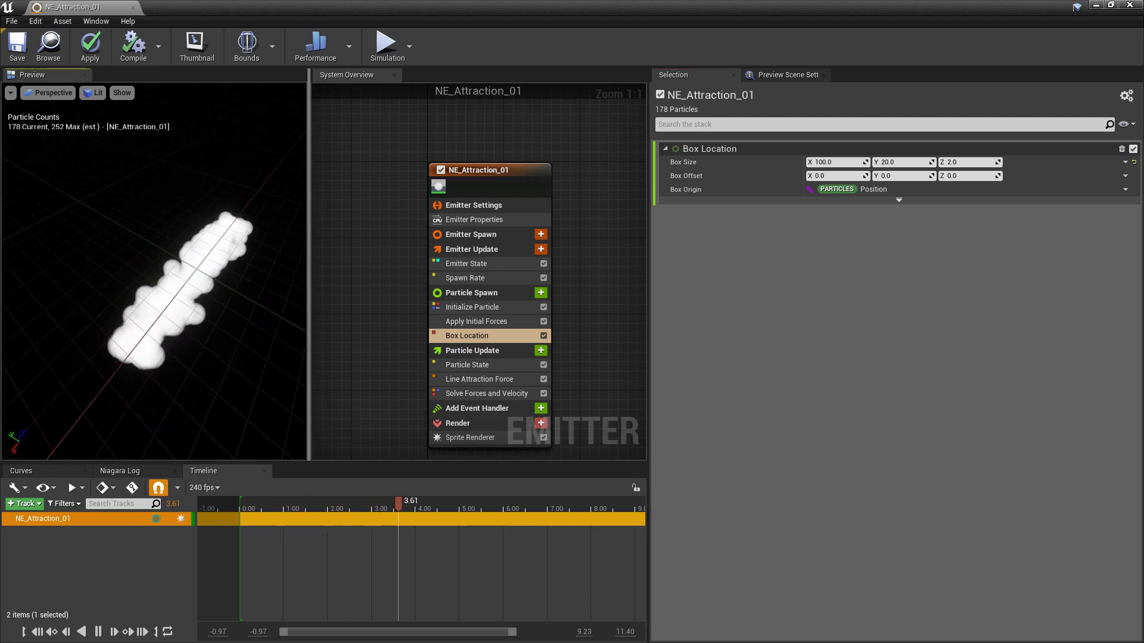
{"action": "left_click_drag", "start_coordinate": [209, 376], "coordinate": [192, 371]}
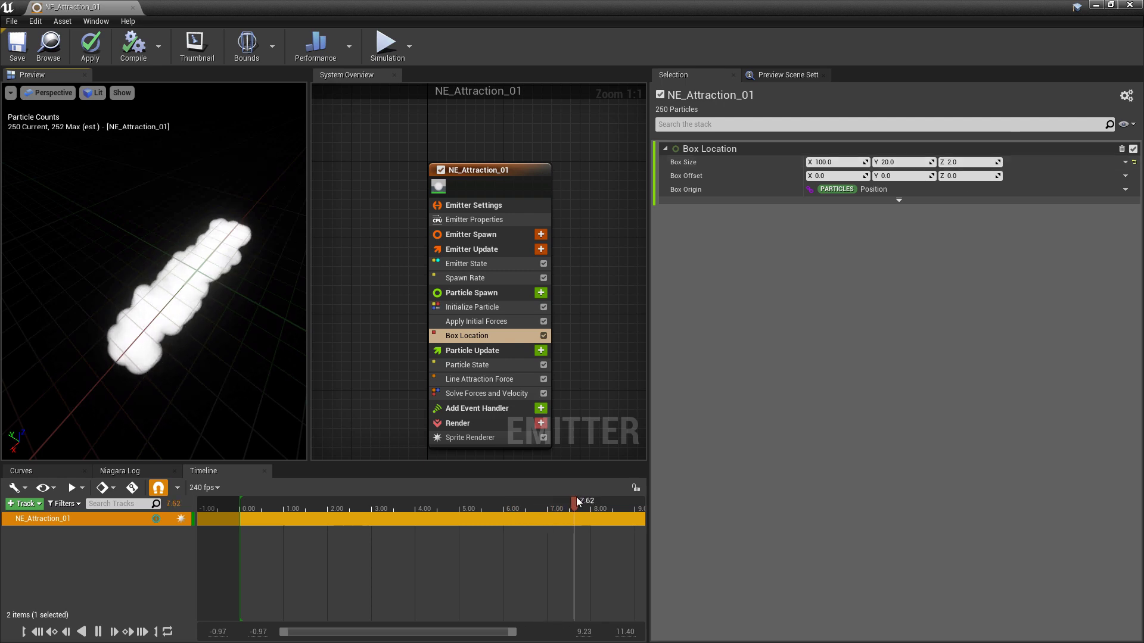
{"action": "left_click_drag", "start_coordinate": [577, 501], "coordinate": [560, 505]}
Step: Set the Box Location's Box Size Y to 50 and then to 60
{"action": "left_click", "coordinate": [900, 161]}
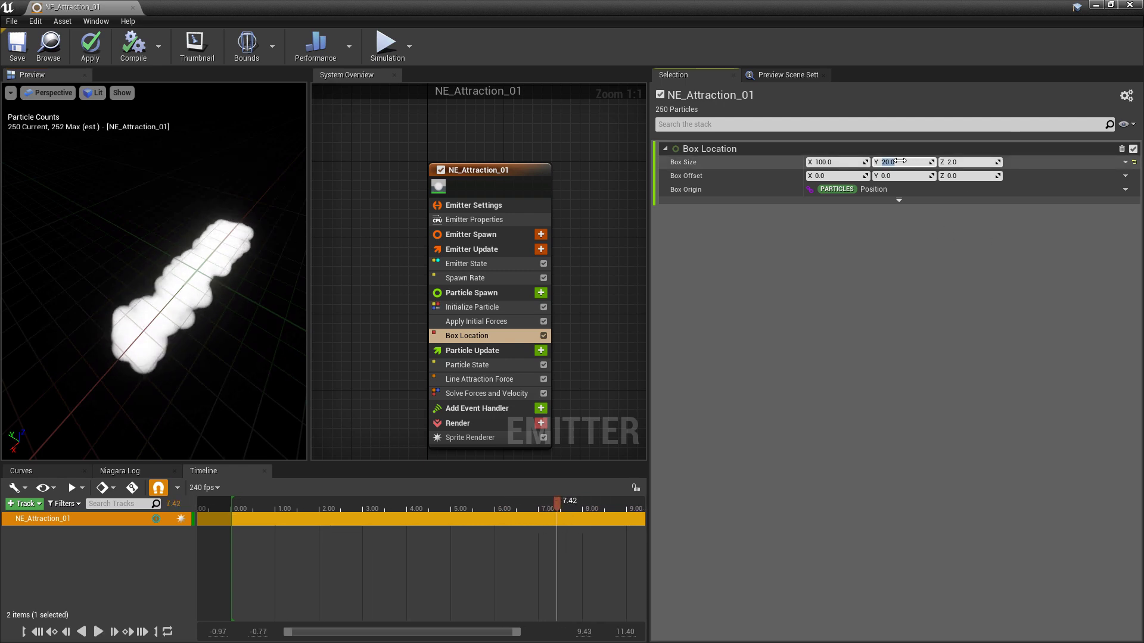
{"action": "type", "text": "50"}
{"action": "key", "text": "Return"}
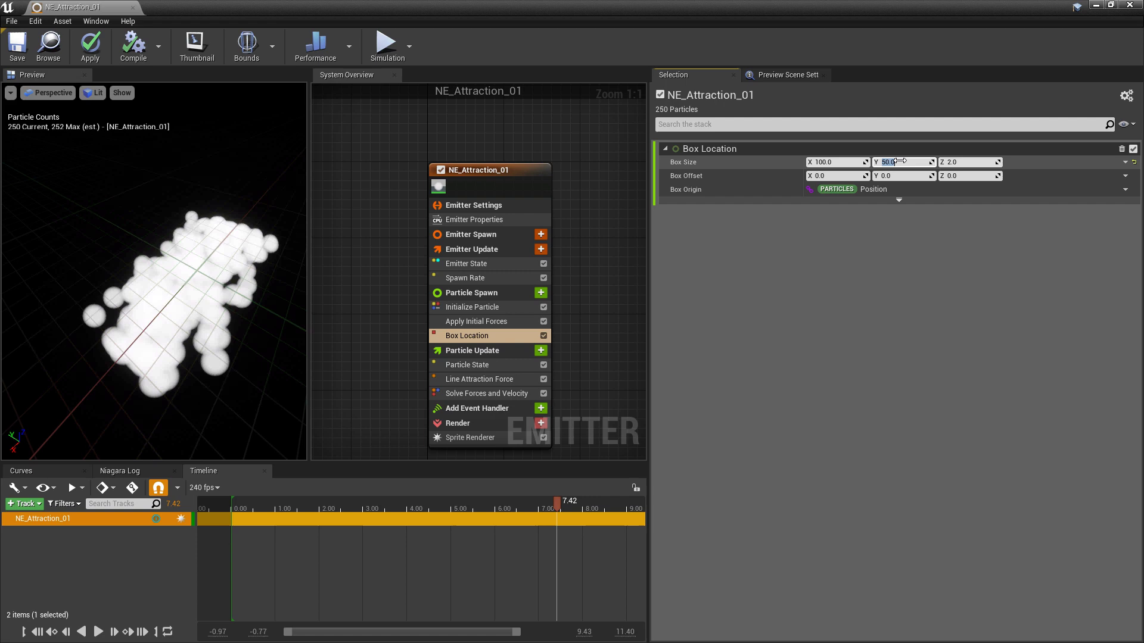
{"action": "type", "text": "60"}
{"action": "key", "text": "Return"}
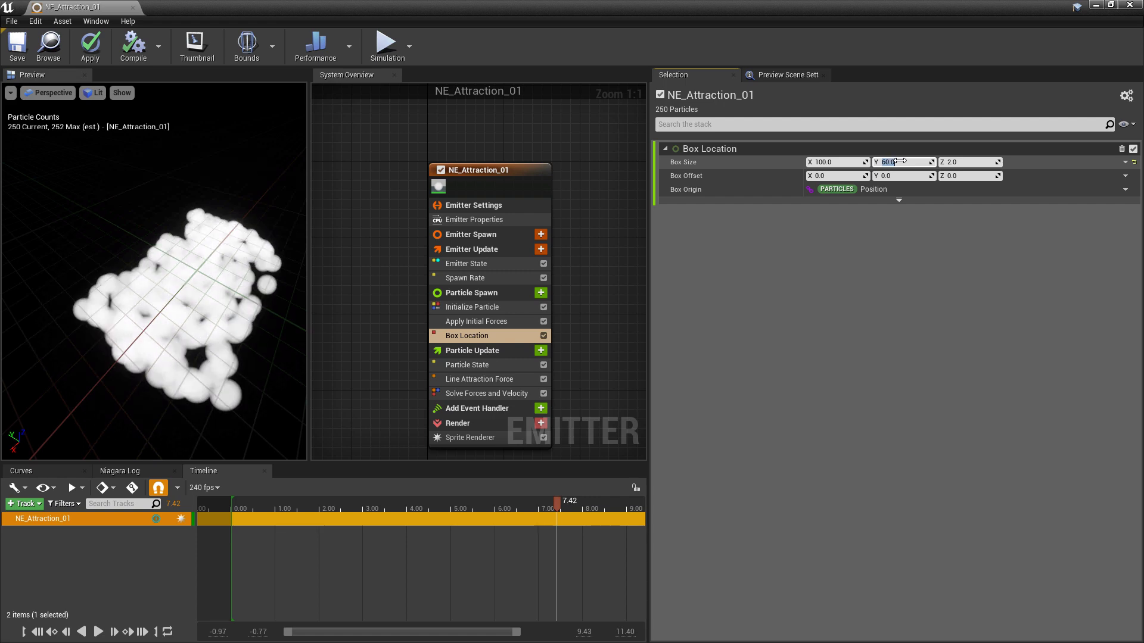
Step: Play and scrub the simulation from several angles to examine how the line attraction moves the widened particle field
{"action": "left_click_drag", "start_coordinate": [557, 503], "coordinate": [438, 520]}
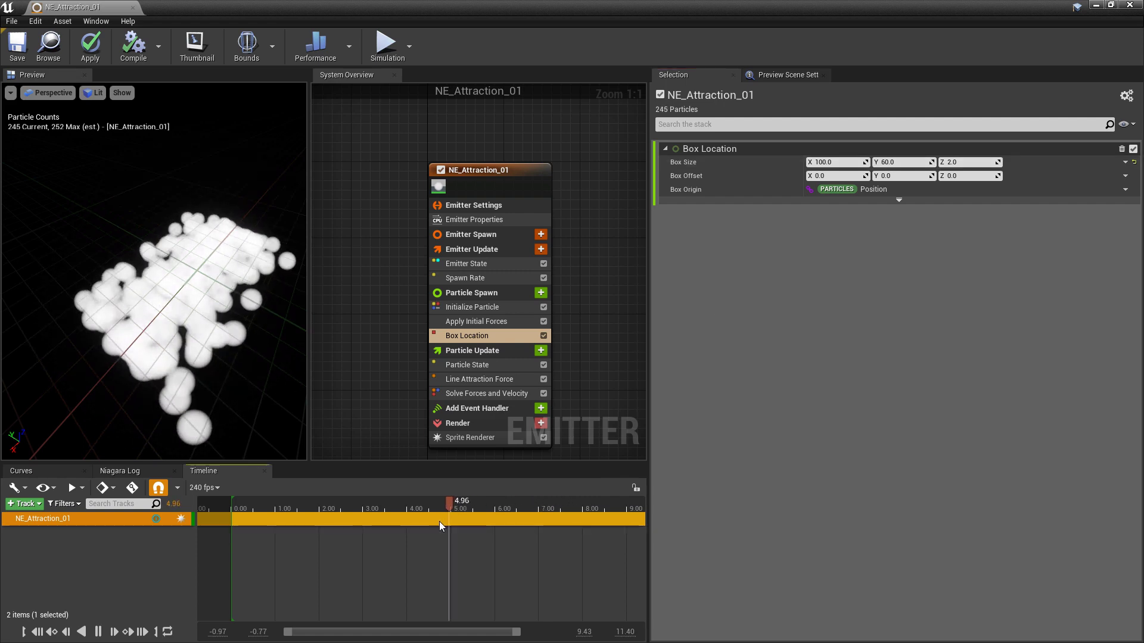
{"action": "key", "text": "space"}
{"action": "left_click_drag", "start_coordinate": [109, 294], "coordinate": [178, 339]}
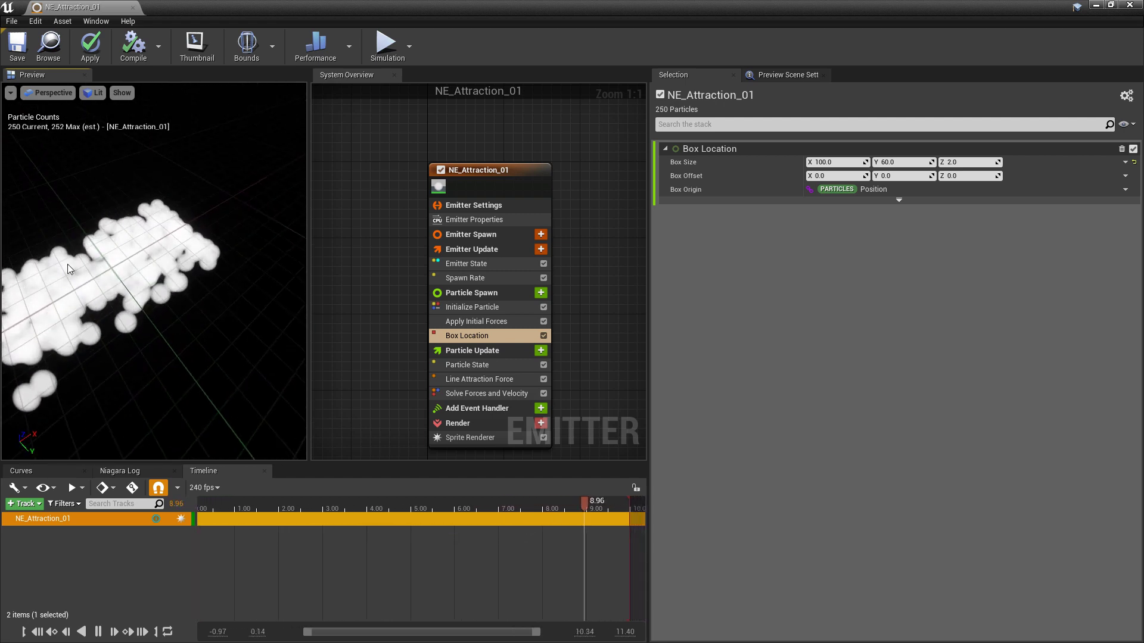
{"action": "middle_click_drag", "start_coordinate": [177, 337], "coordinate": [212, 321]}
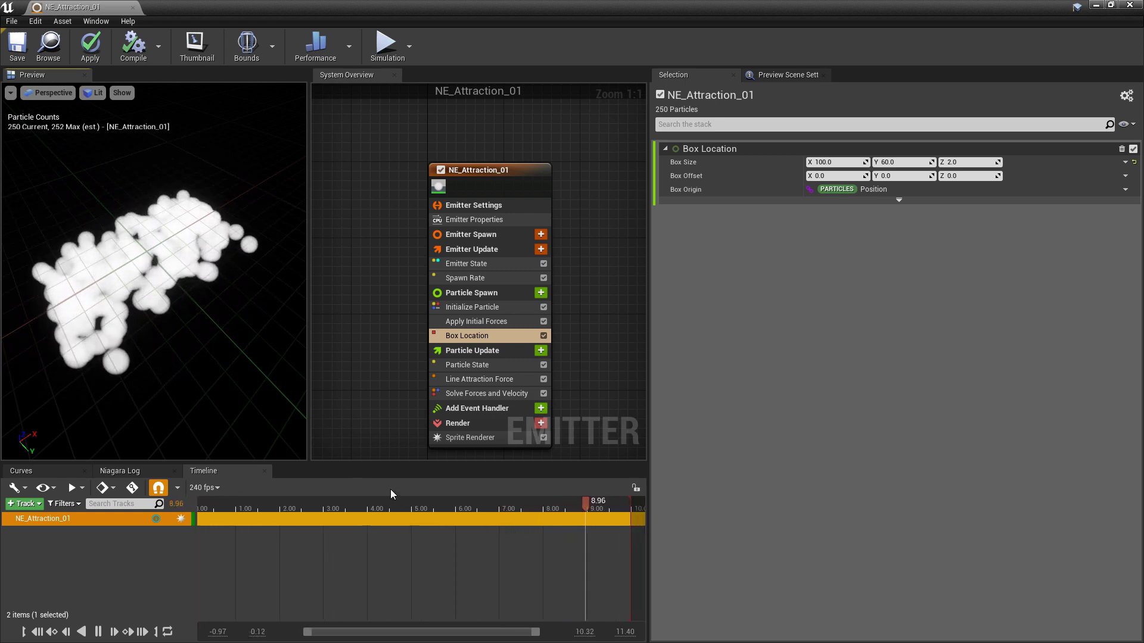
{"action": "left_click_drag", "start_coordinate": [405, 507], "coordinate": [385, 506]}
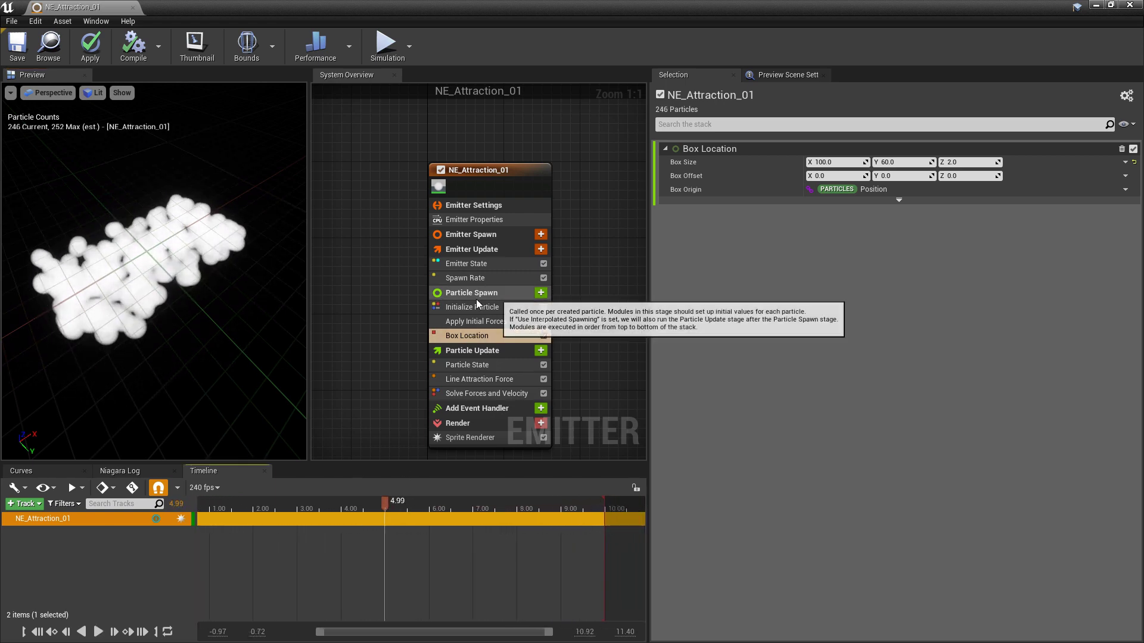
{"action": "left_click", "coordinate": [488, 335]}
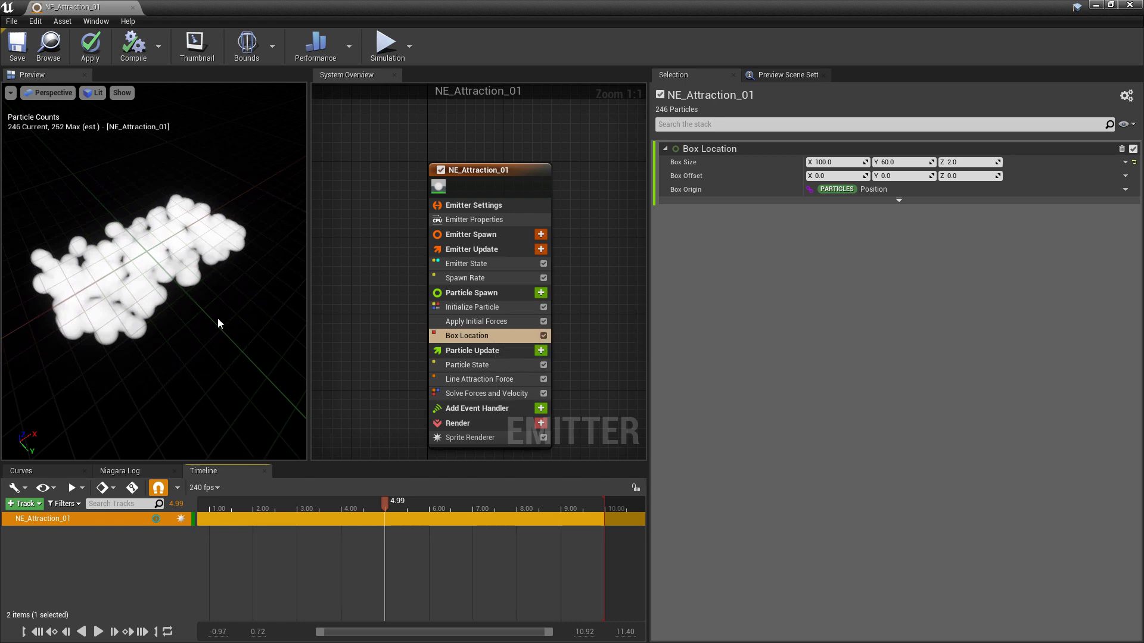